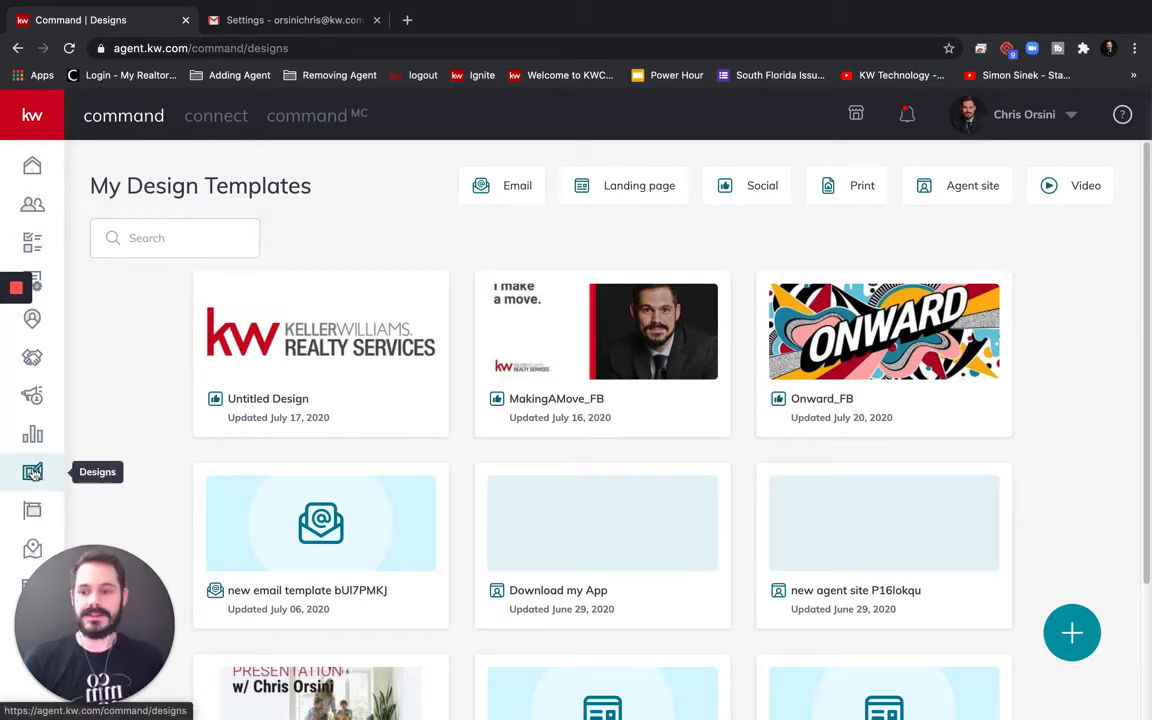
Go to the Designs templates page and begin creating a new design
left_click(33, 474)
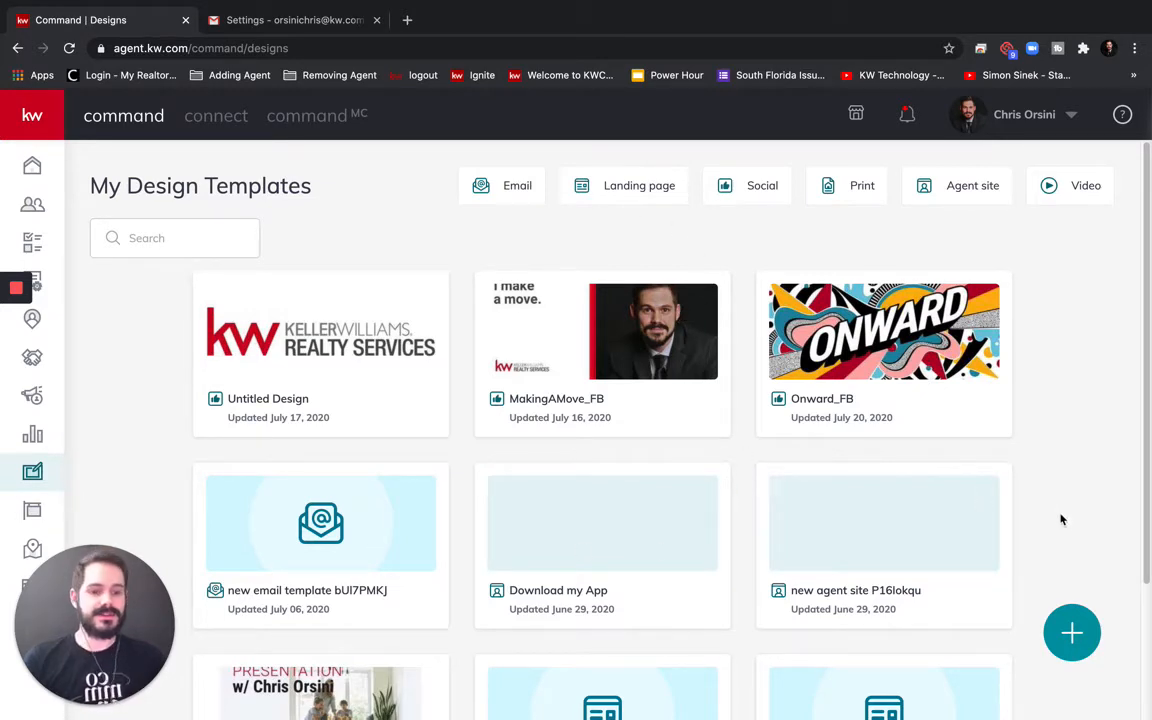
left_click(1072, 632)
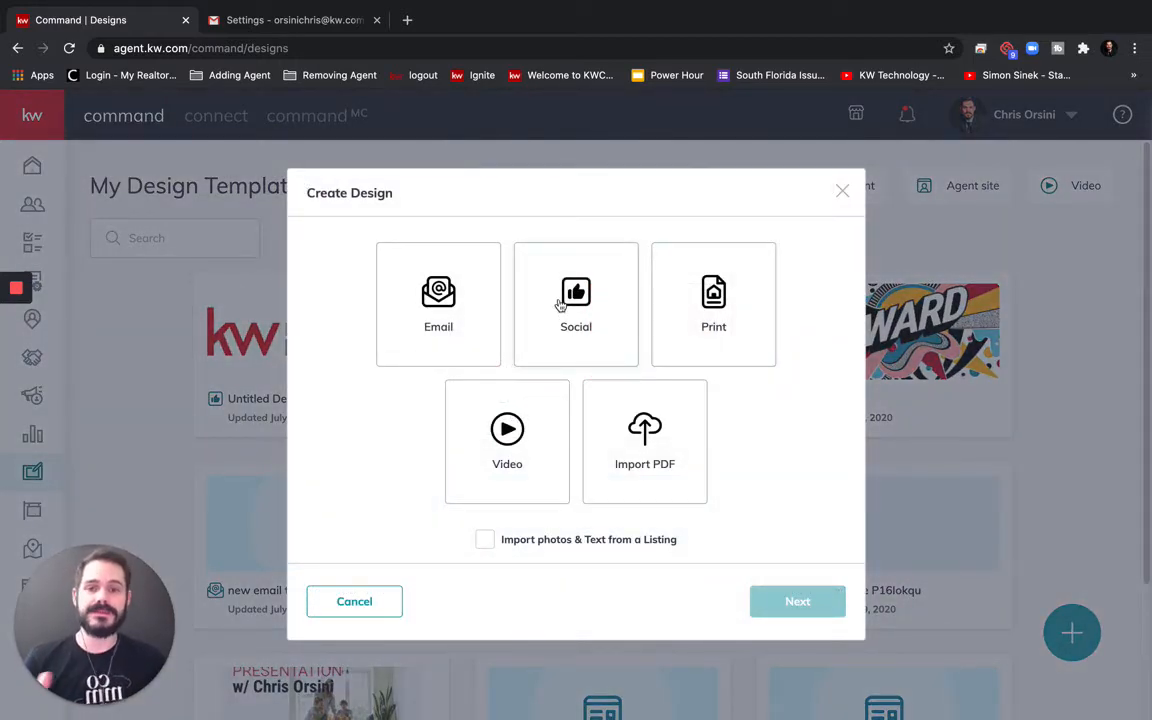
Choose Social as the new design type and continue to the template gallery
left_click(567, 297)
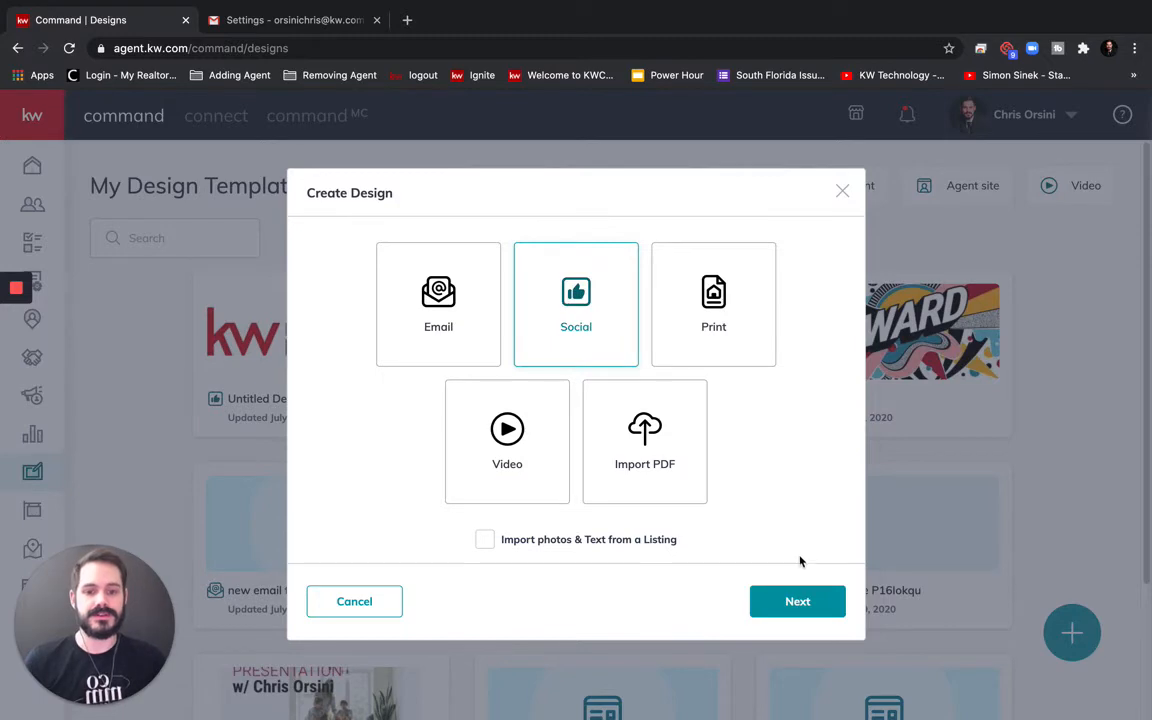
left_click(790, 606)
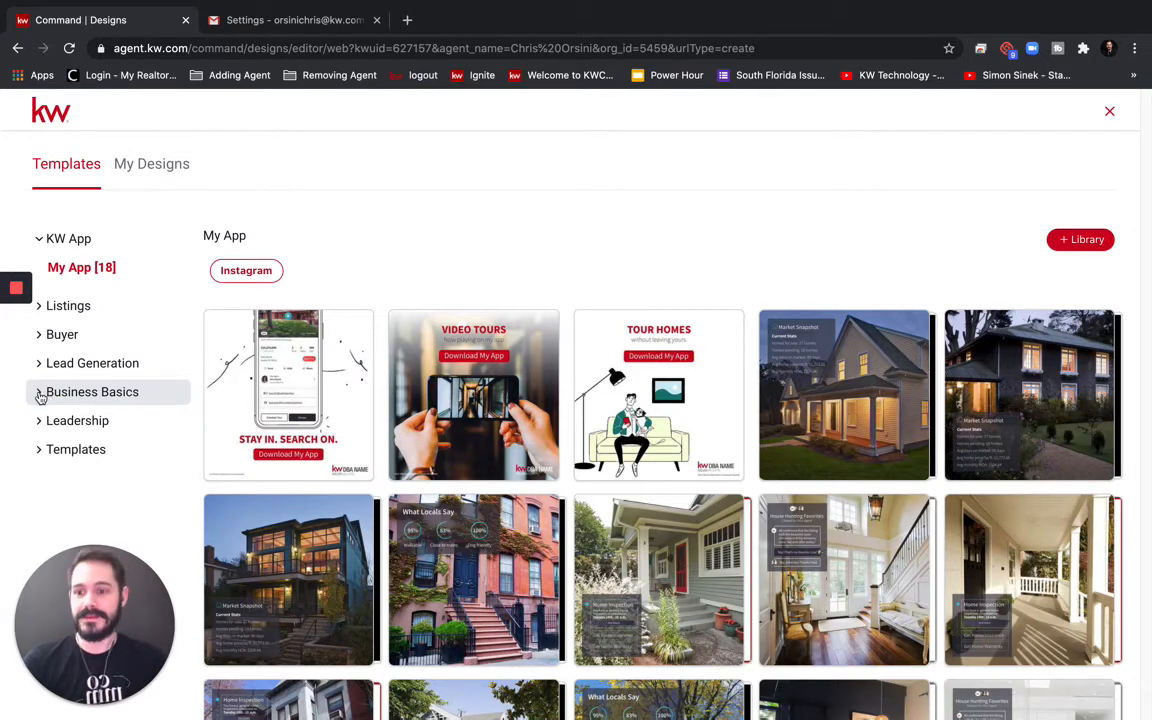
Expand Business Basics and list its two Email Signatures templates
left_click(43, 396)
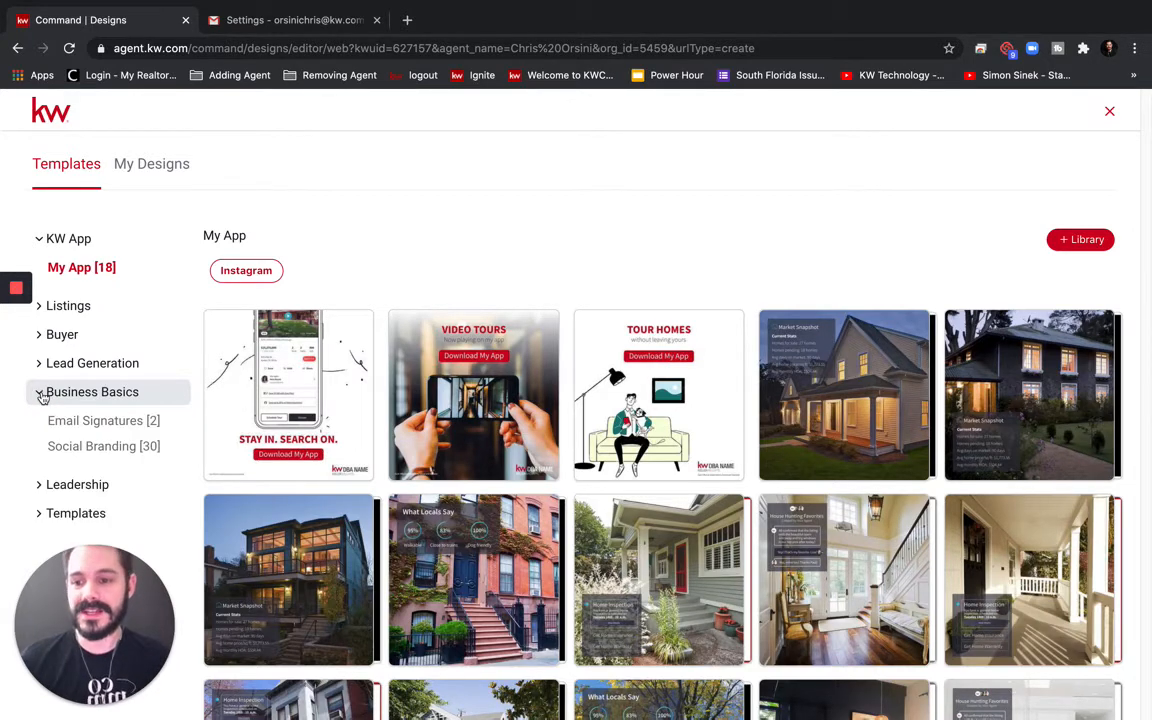
left_click(85, 420)
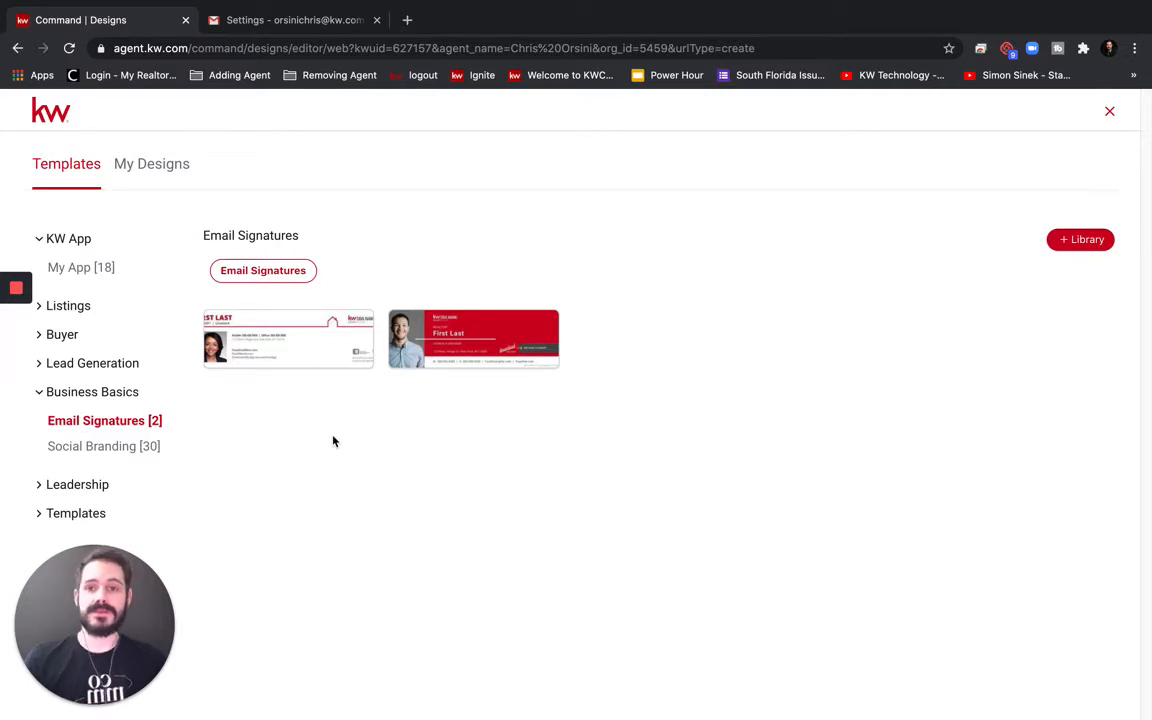
mouse_move(465, 334)
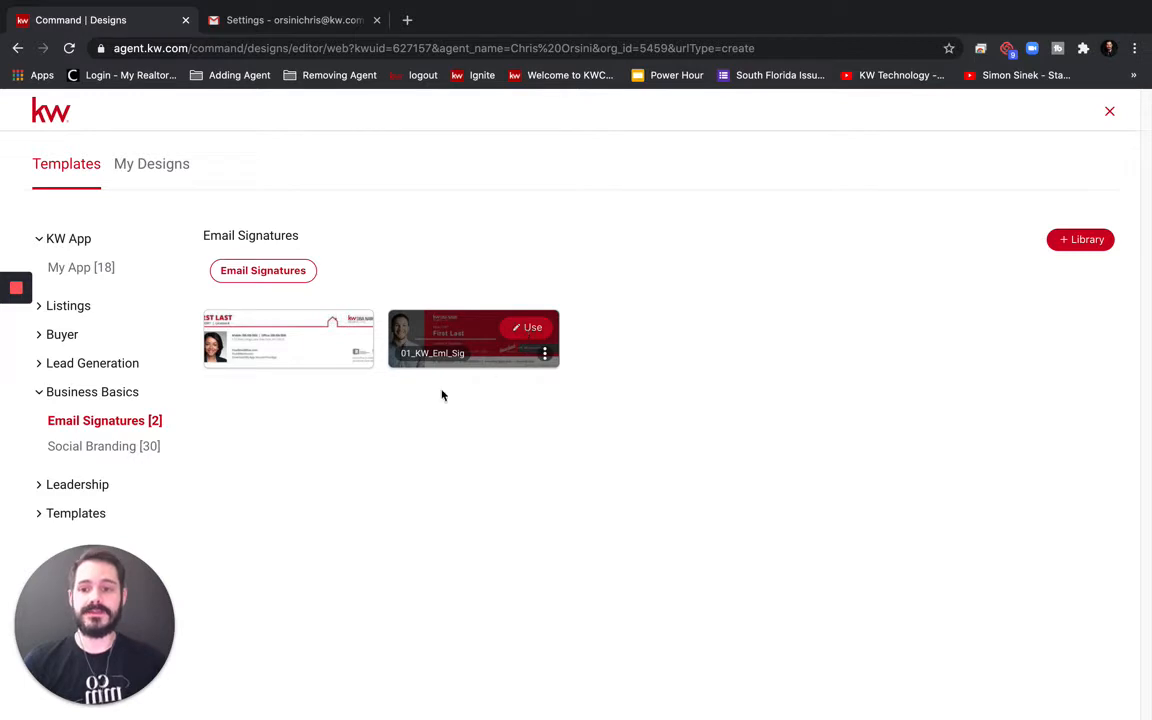
mouse_move(257, 340)
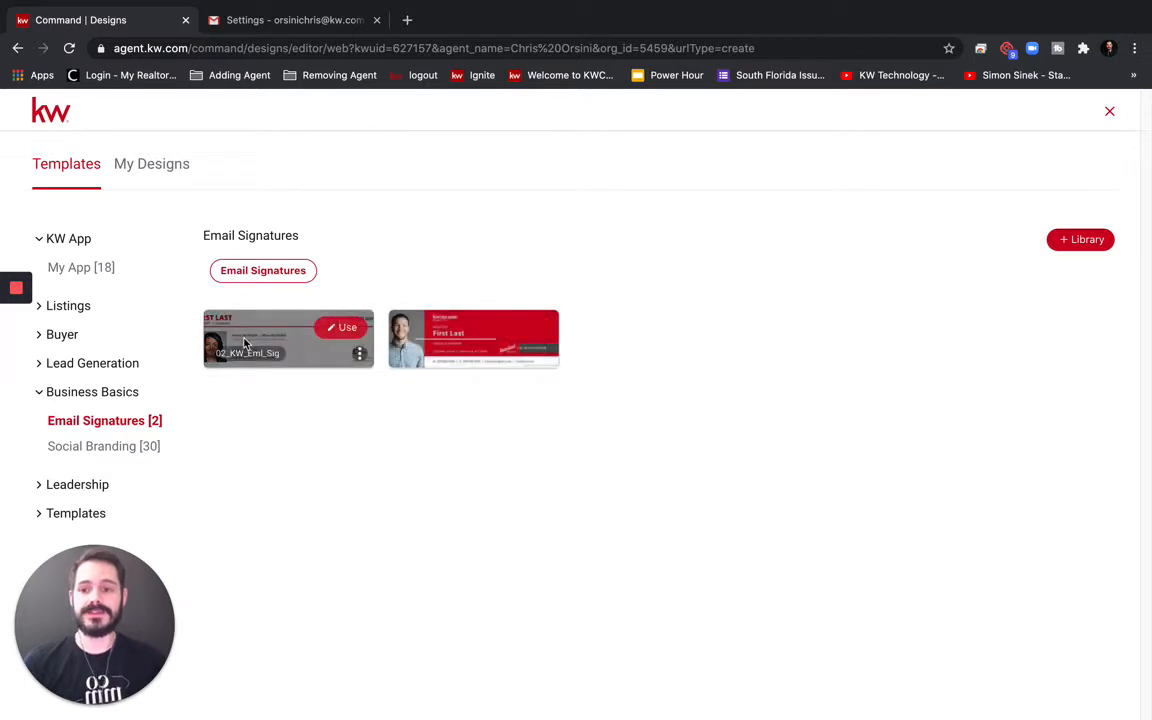
Open the 02_KW_Eml_Sig template and replace FIRST LAST with the agent's name on one line
left_click(340, 327)
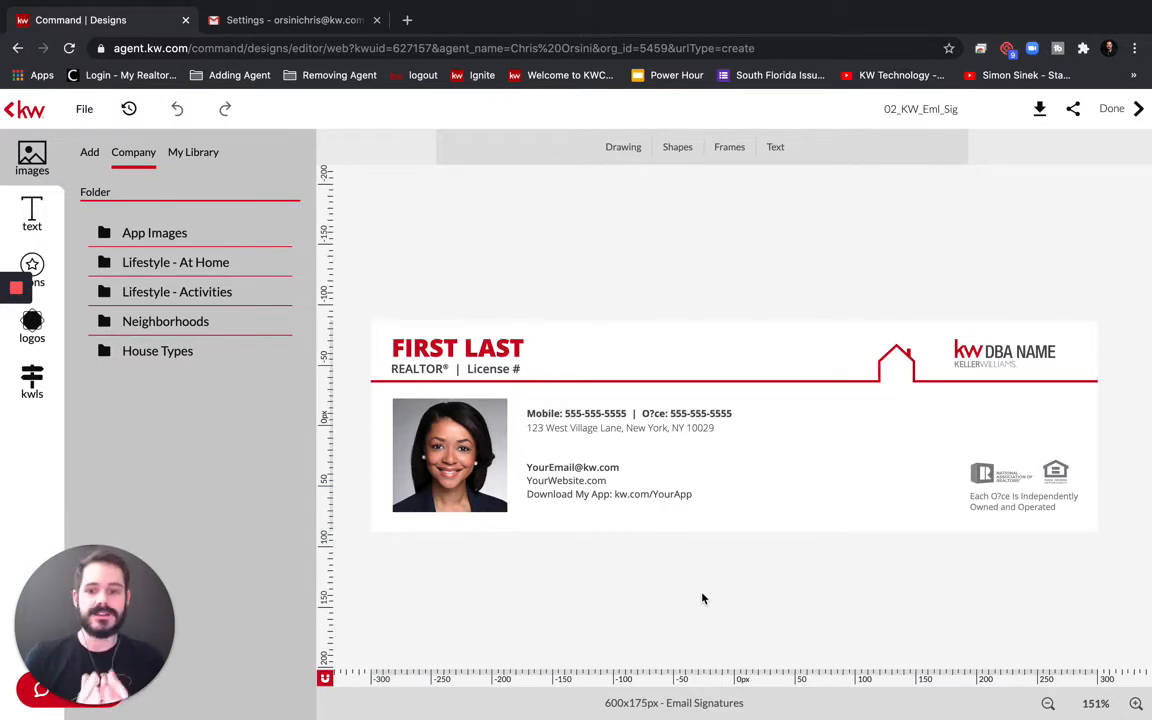
double_click(432, 345)
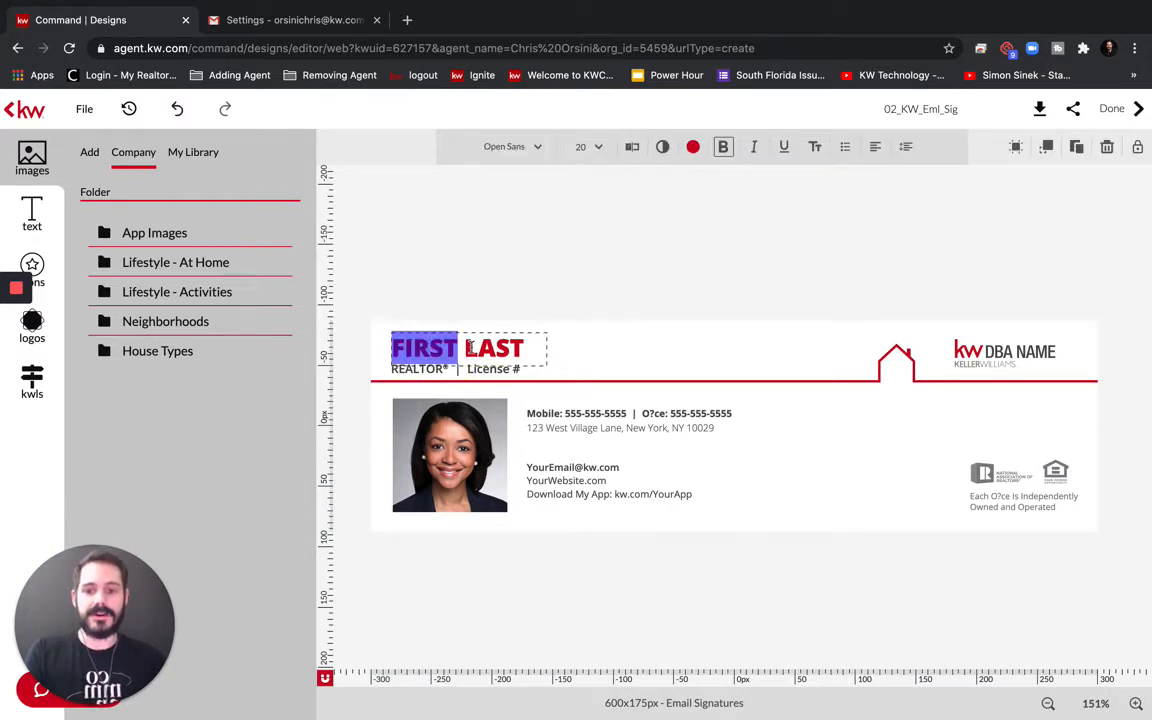
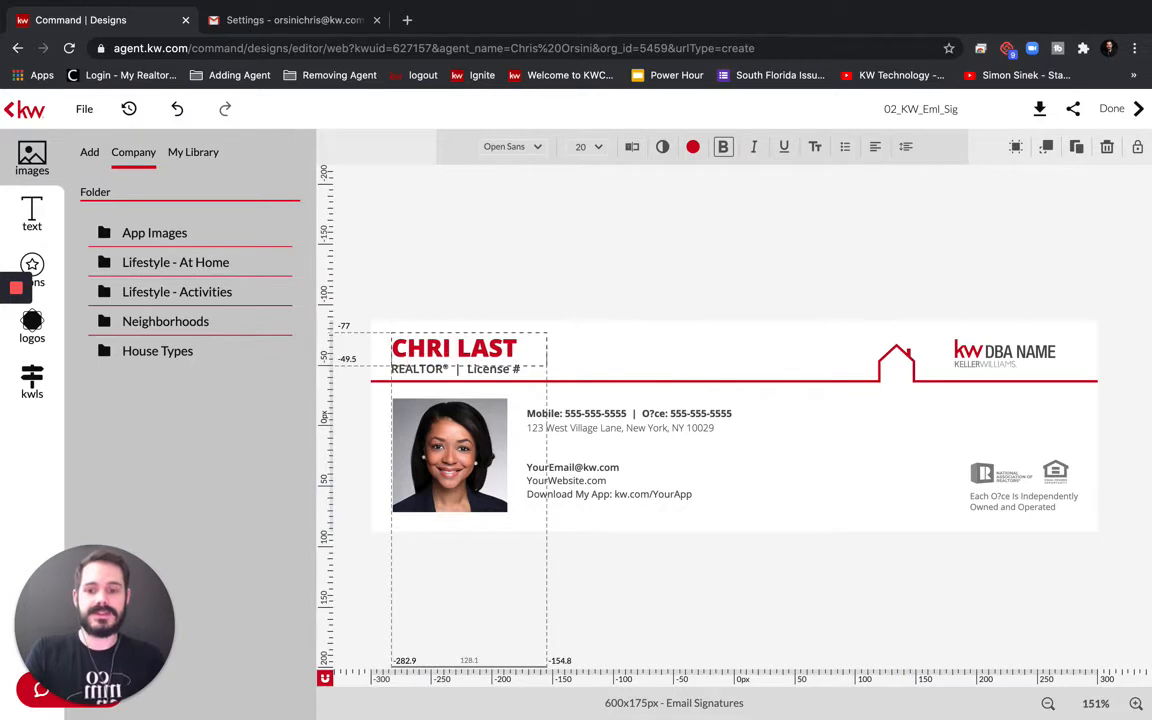
double_click(501, 347)
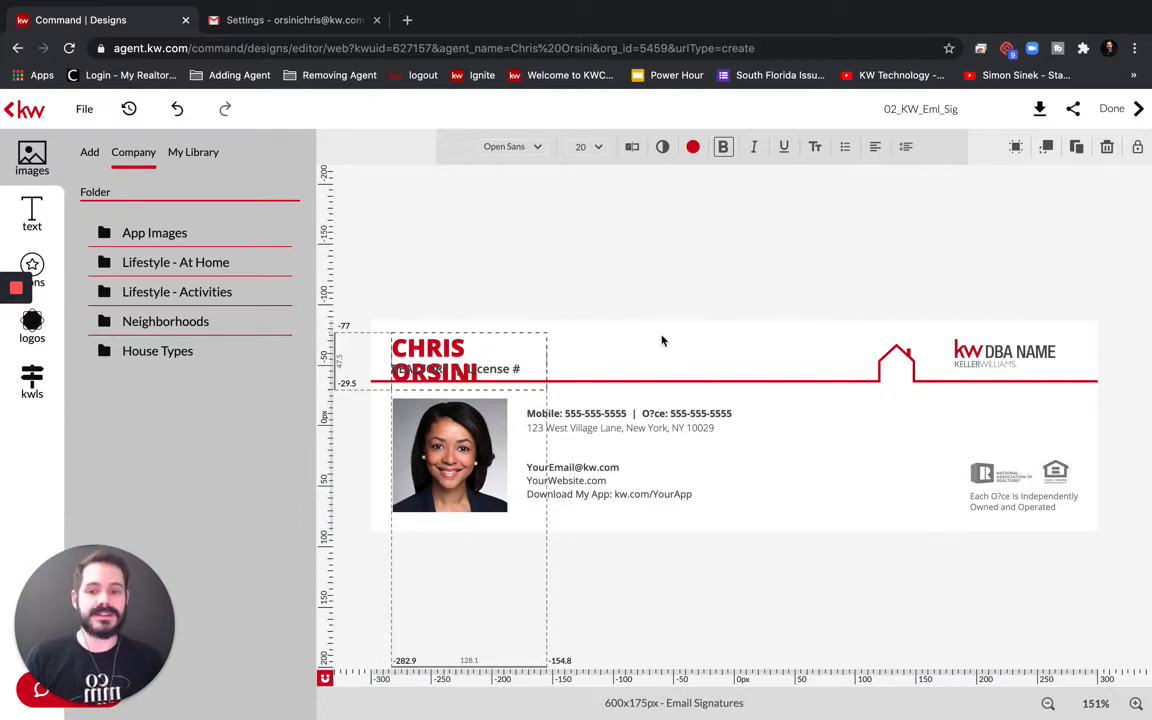
key("Escape")
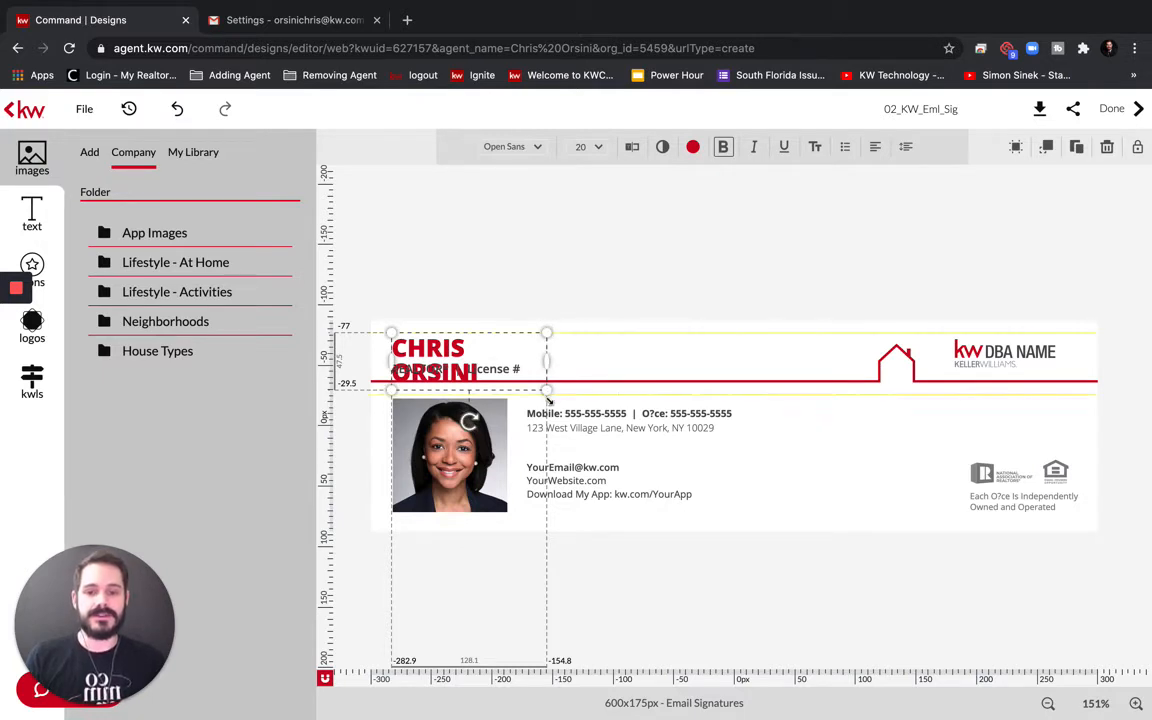
left_click_drag(546, 360, 603, 324)
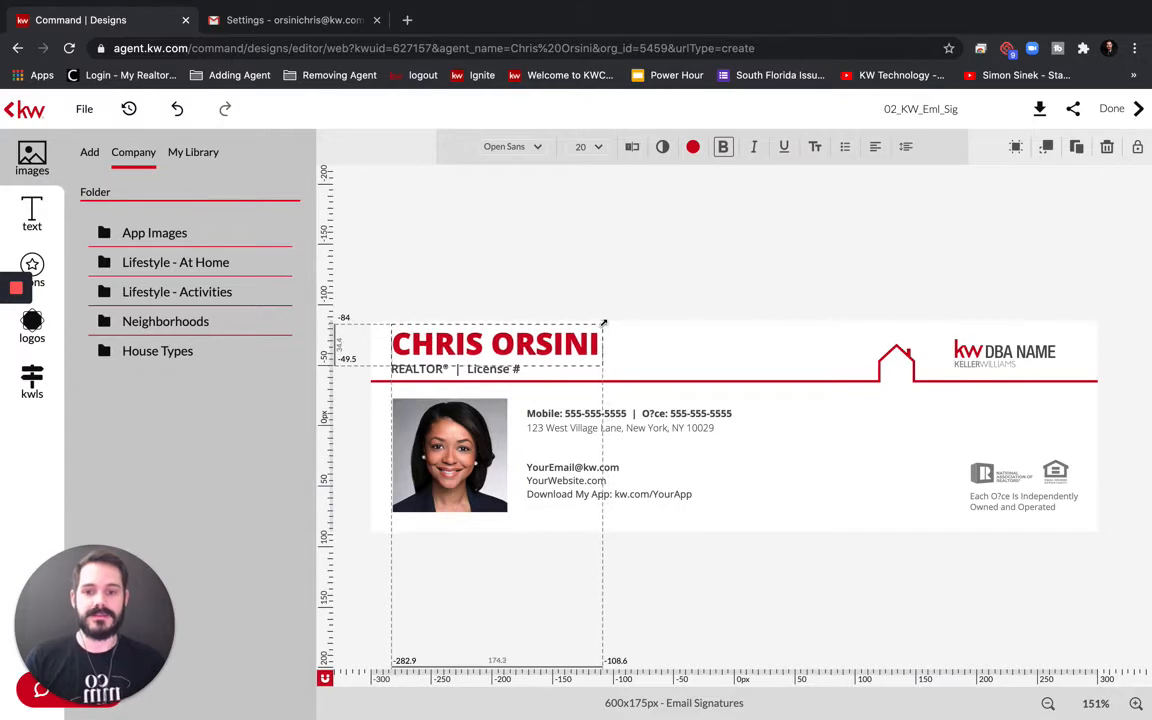
Replace REALTOR in the License # line with the title DIRECTOR OF TECHNOLOGY
left_click(420, 369)
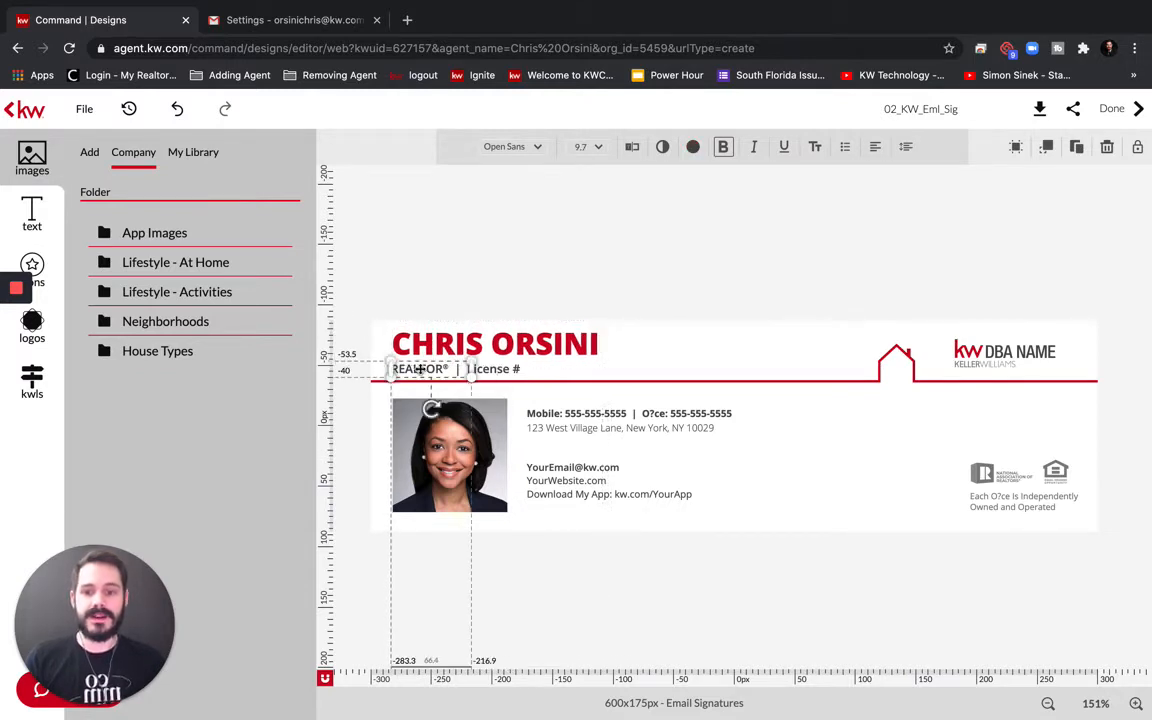
left_click(447, 369)
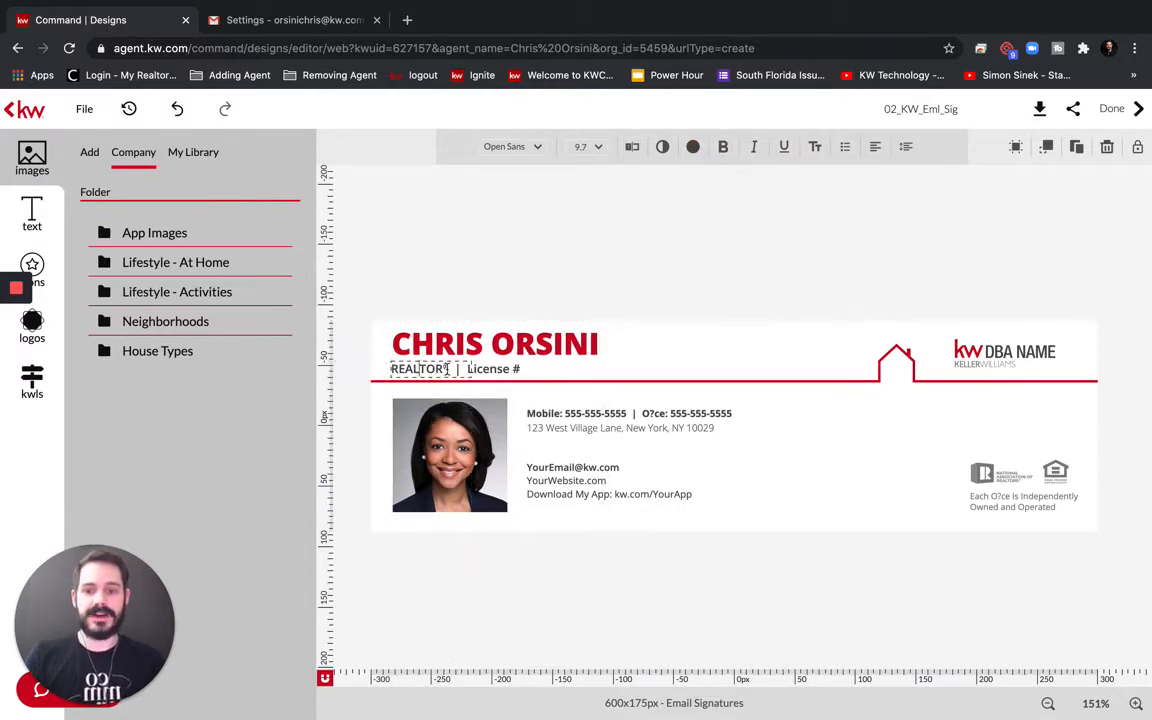
left_click_drag(445, 369, 400, 371)
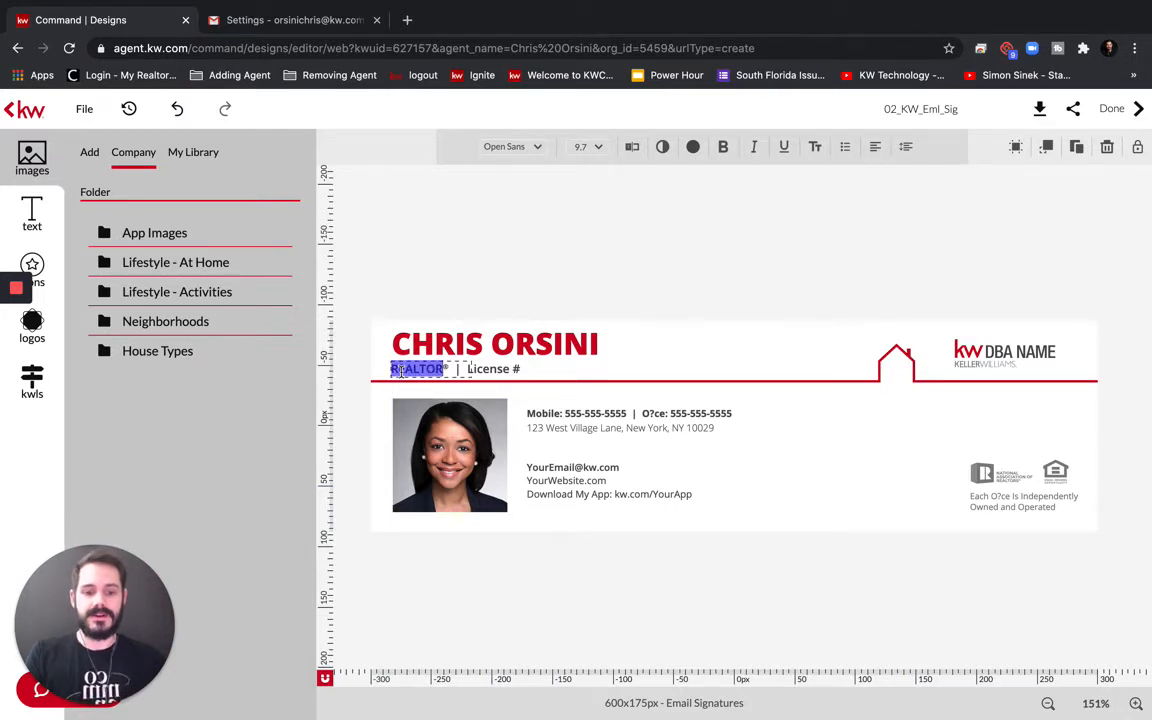
key("BackSpace")
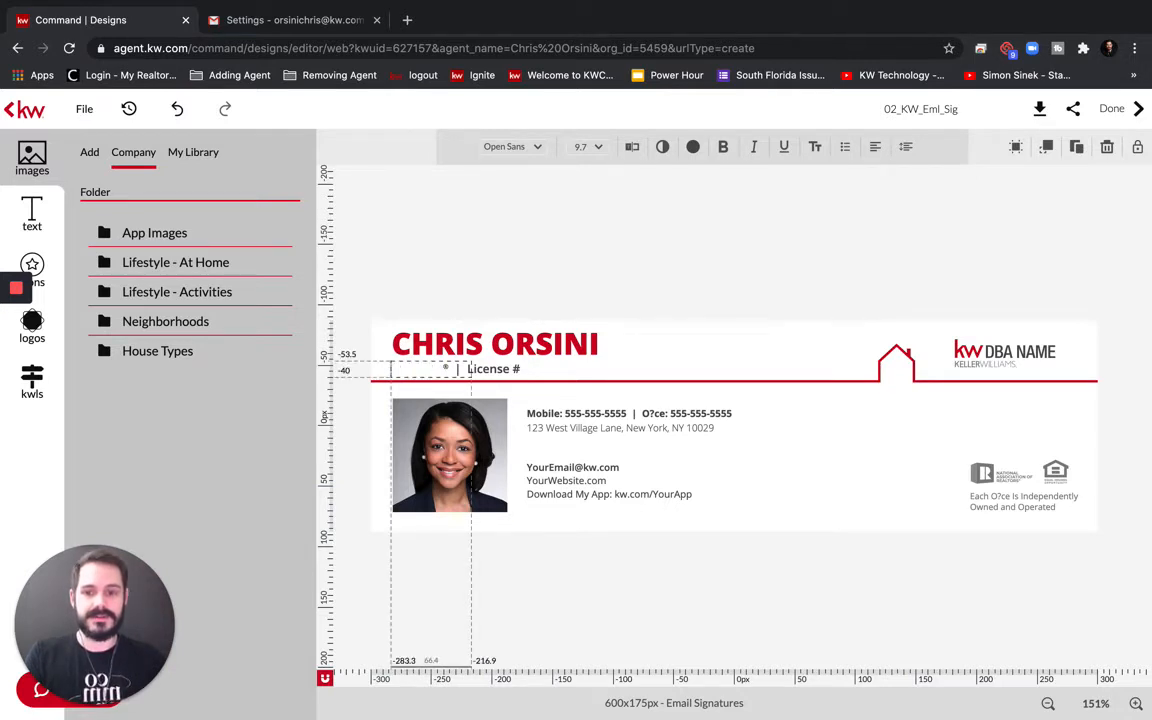
type("dire")
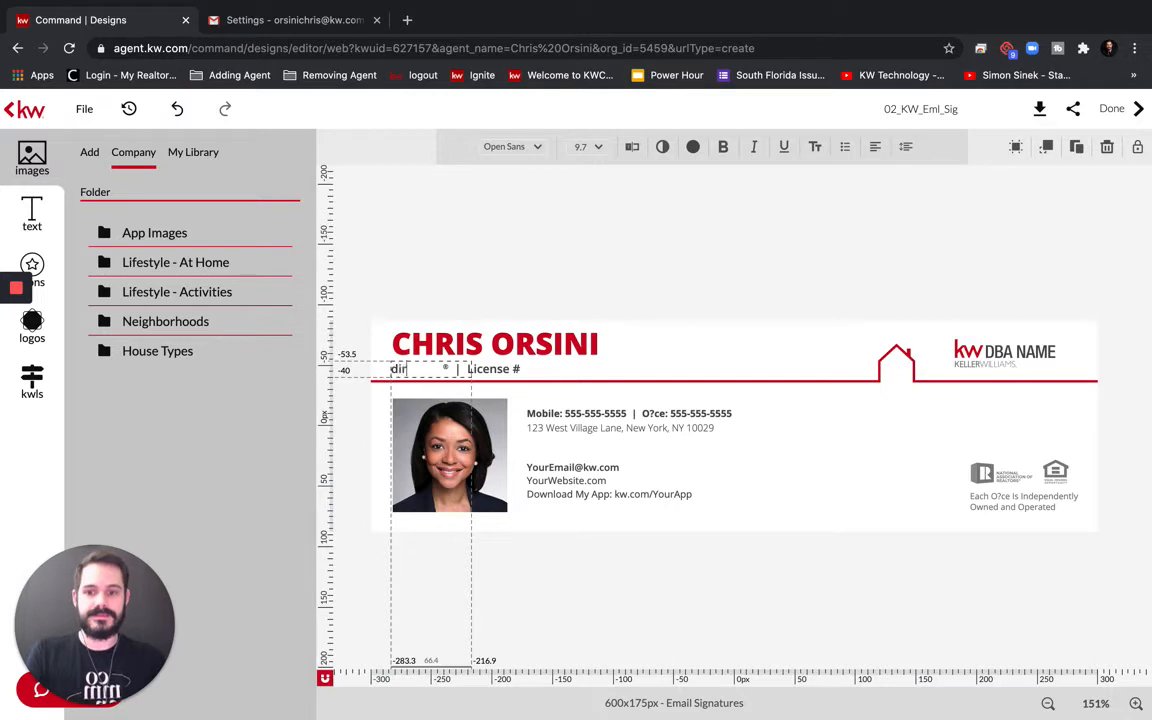
key("BackSpace")
key("BackSpace")
key("BackSpace")
key("BackSpace")
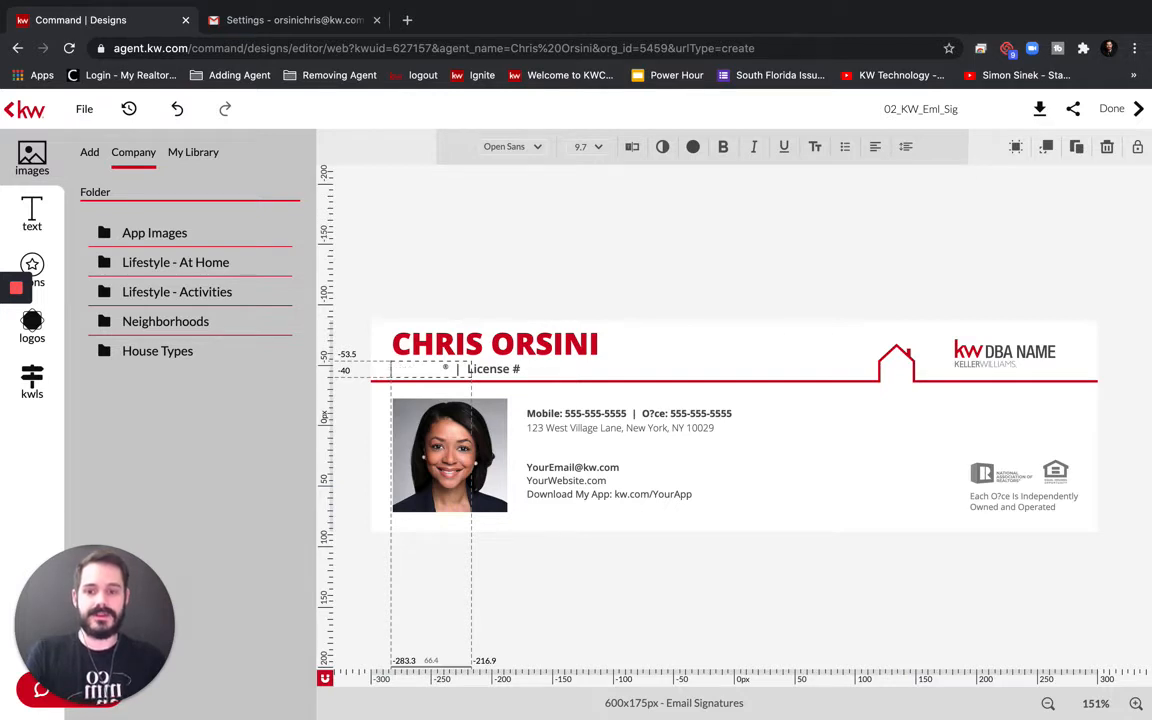
type("DIRECTOR")
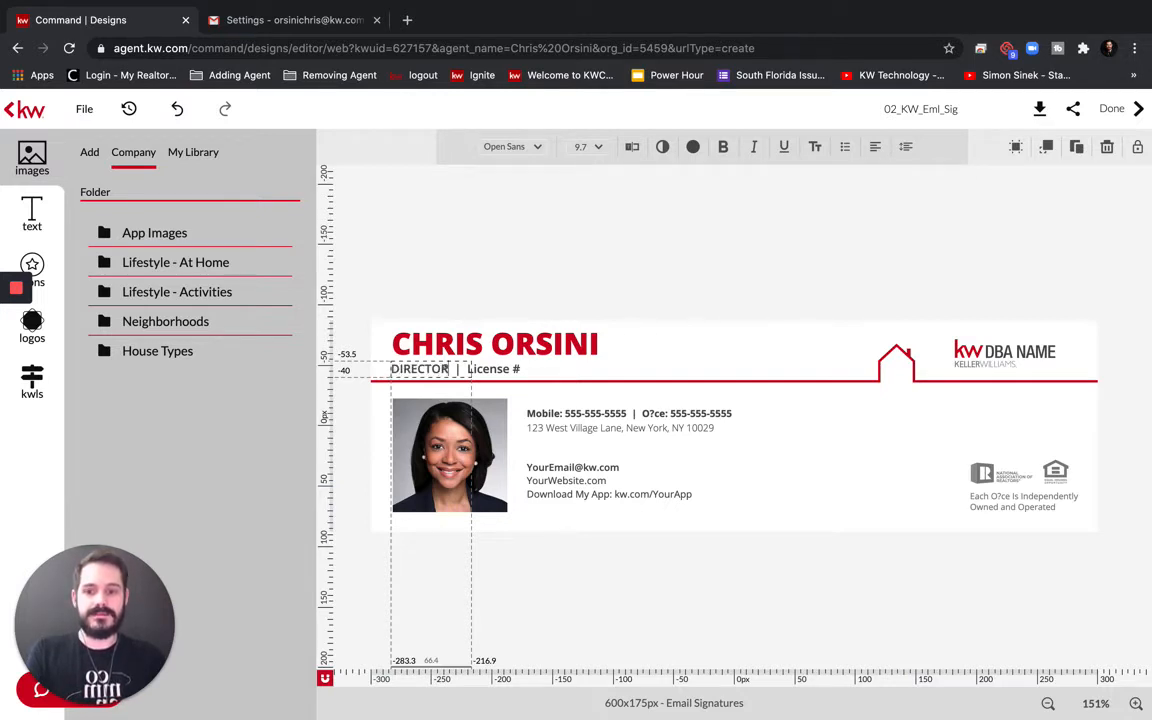
type(" OF TECHNOLOGY")
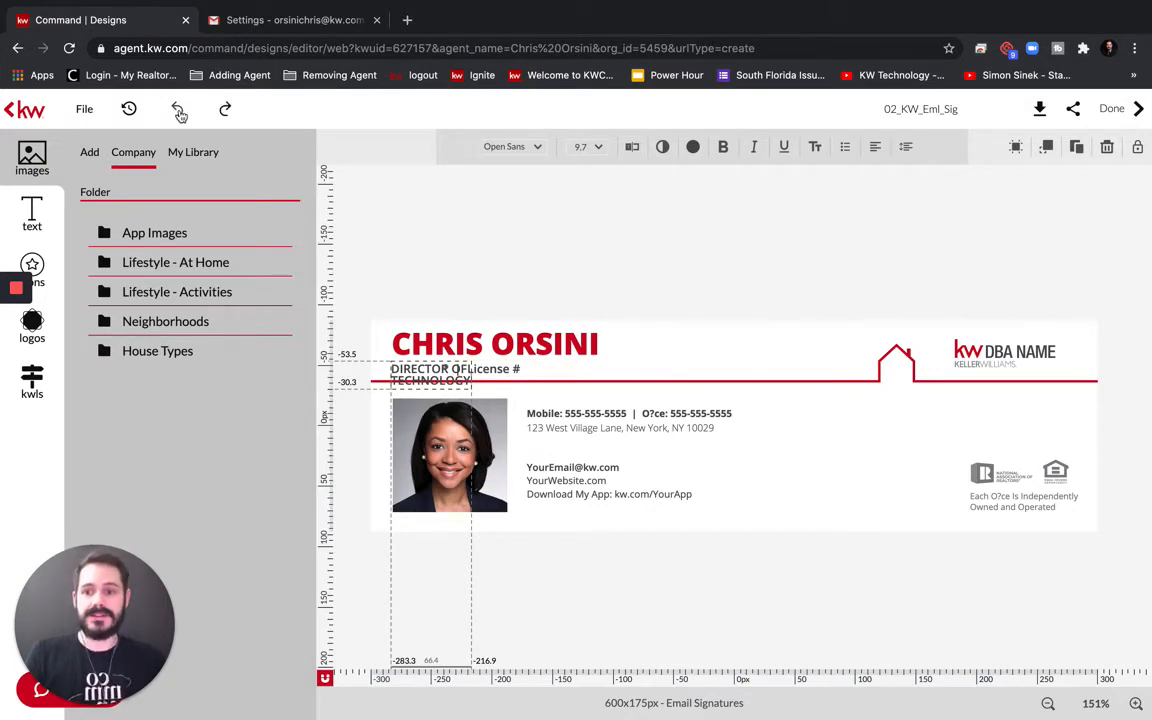
Undo the partially typed title back to DIREC
left_click(178, 112)
left_click(178, 112)
left_click(178, 112)
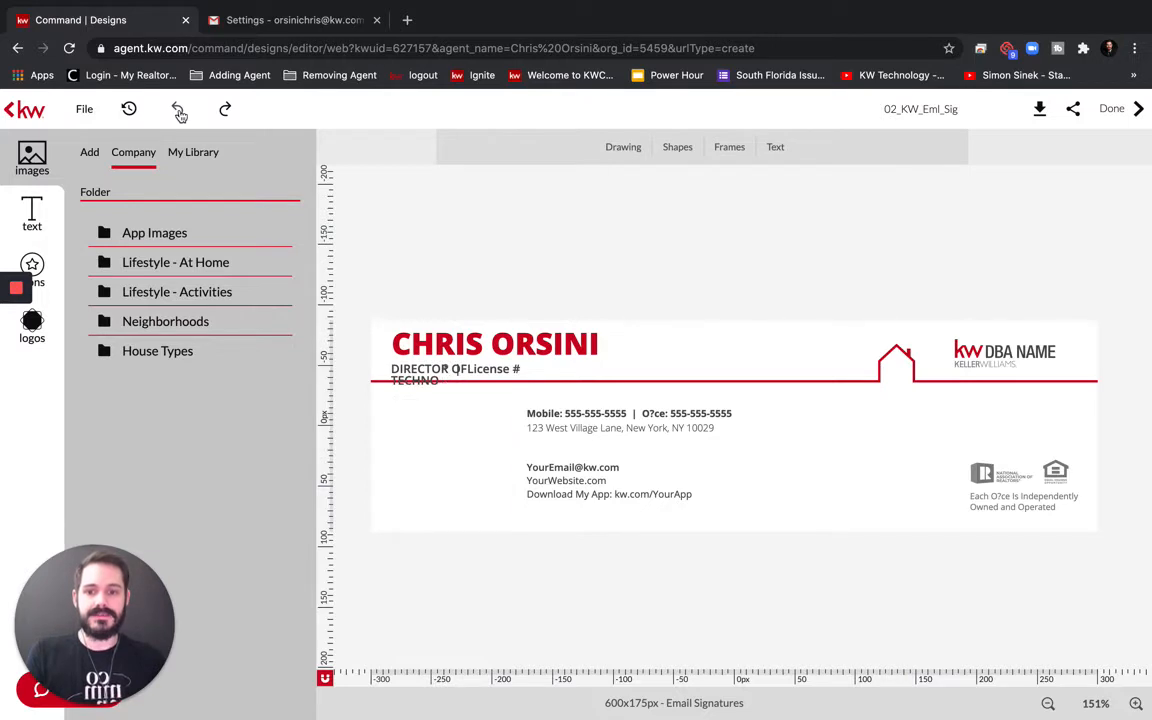
left_click(178, 112)
left_click(178, 112)
left_click(178, 112)
left_click(178, 112)
left_click(178, 112)
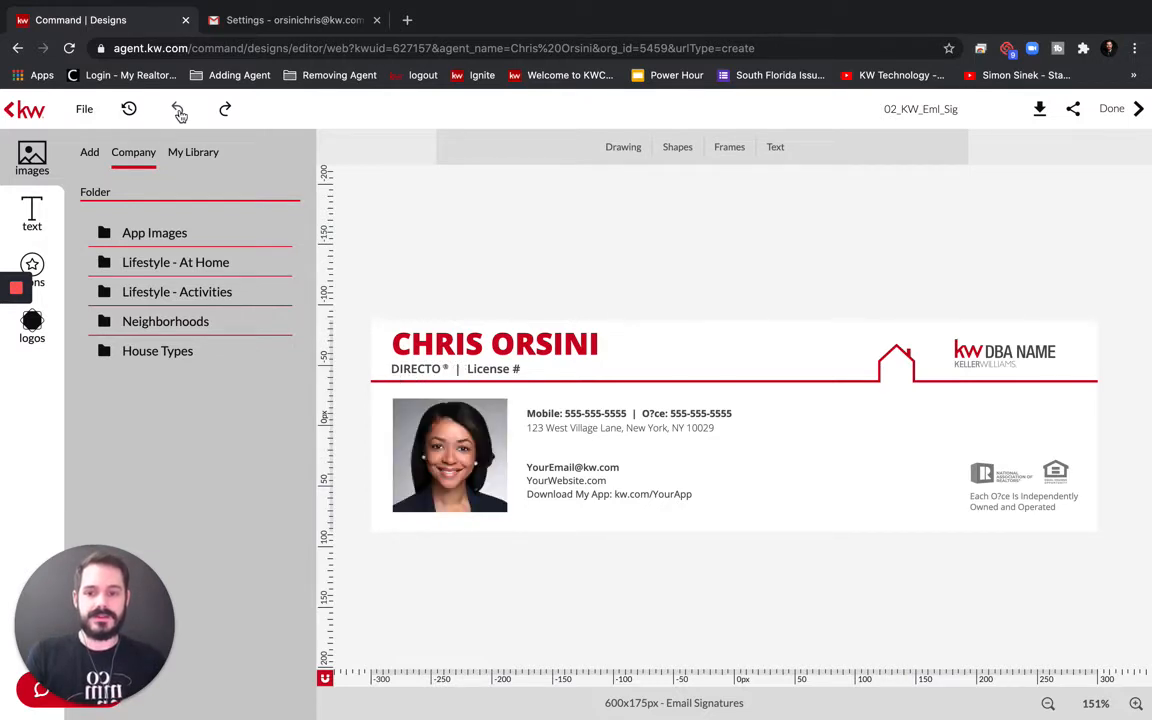
left_click(178, 112)
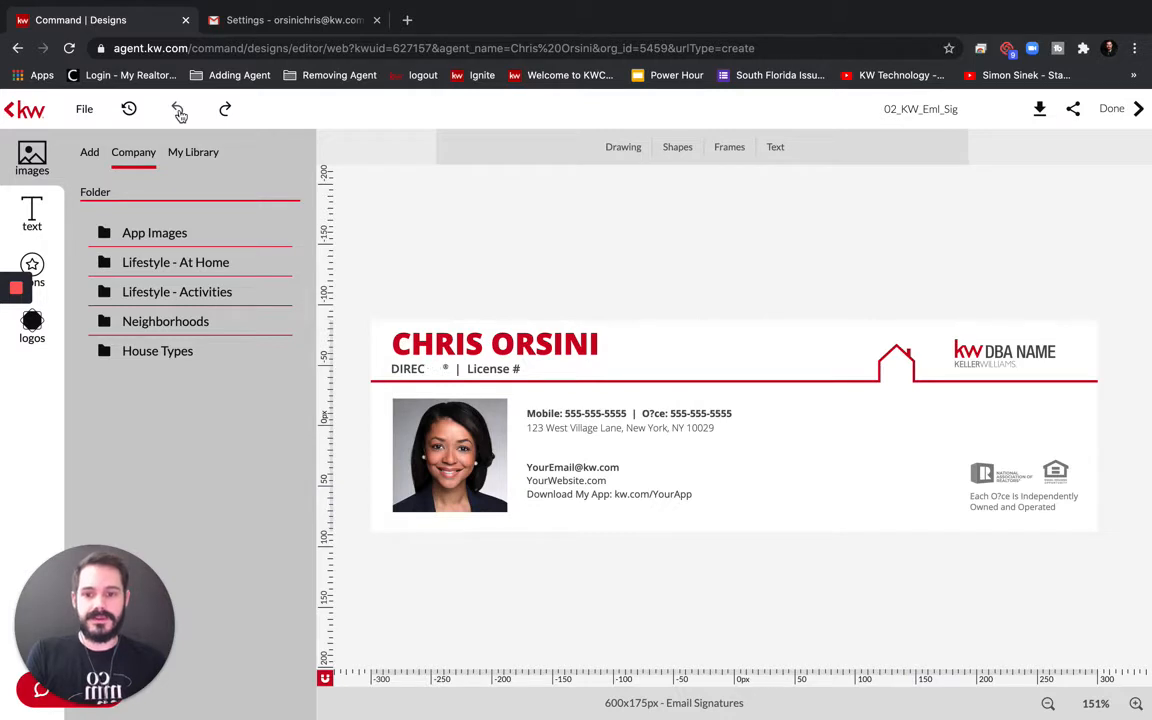
Move the title text away from License # and then back into place
left_click(446, 369)
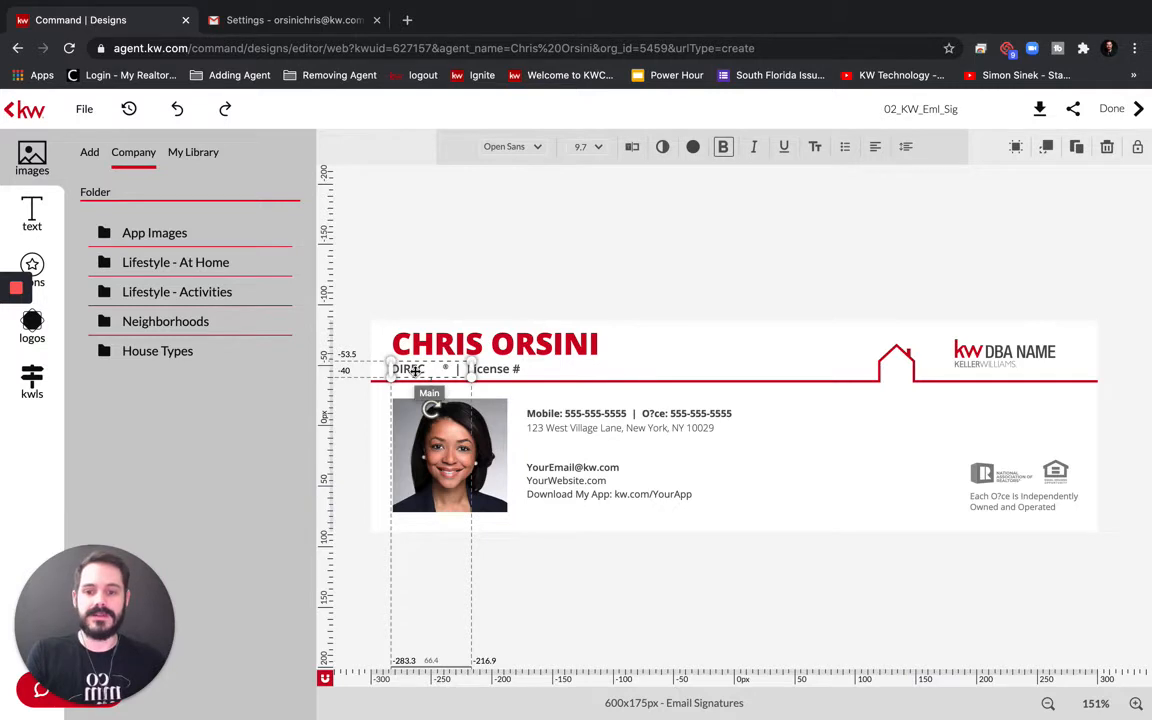
left_click_drag(415, 370, 388, 284)
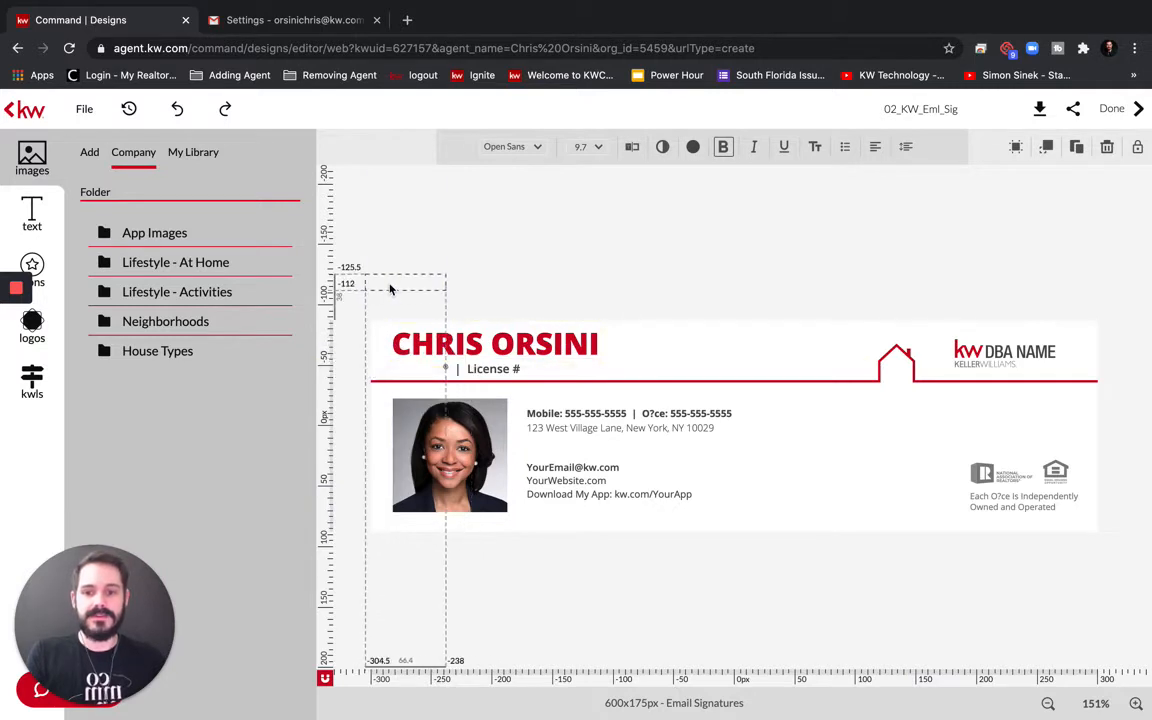
left_click(456, 369)
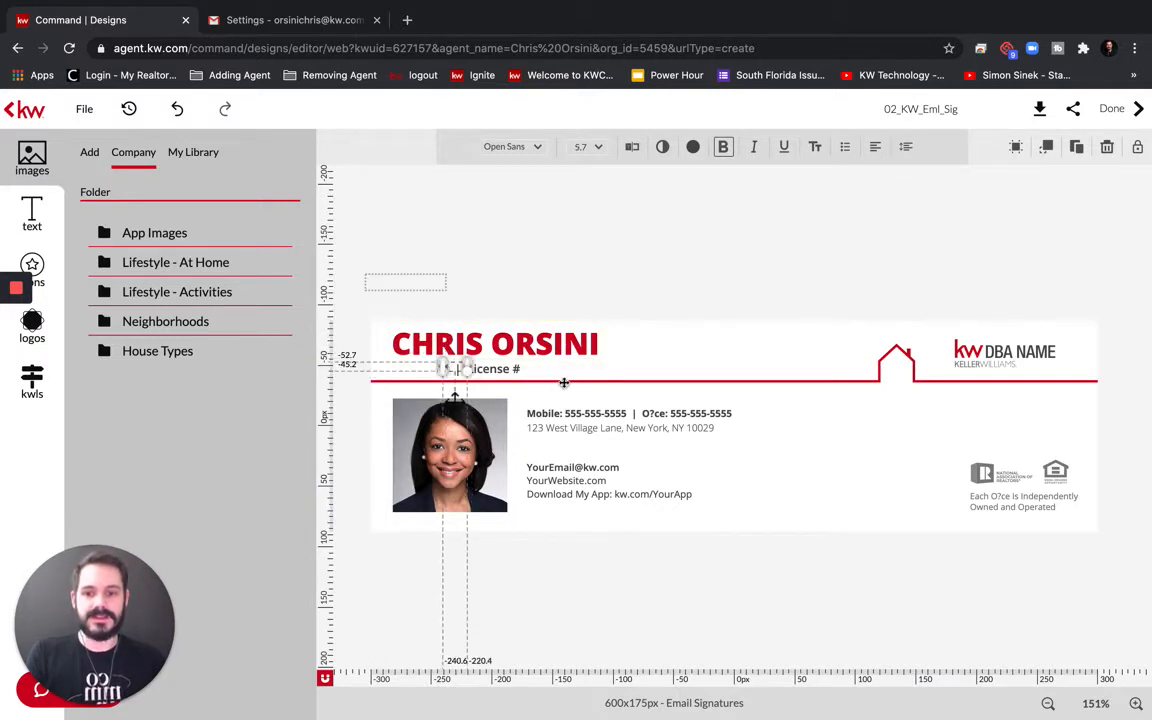
left_click(678, 361)
left_click_drag(399, 280, 427, 369)
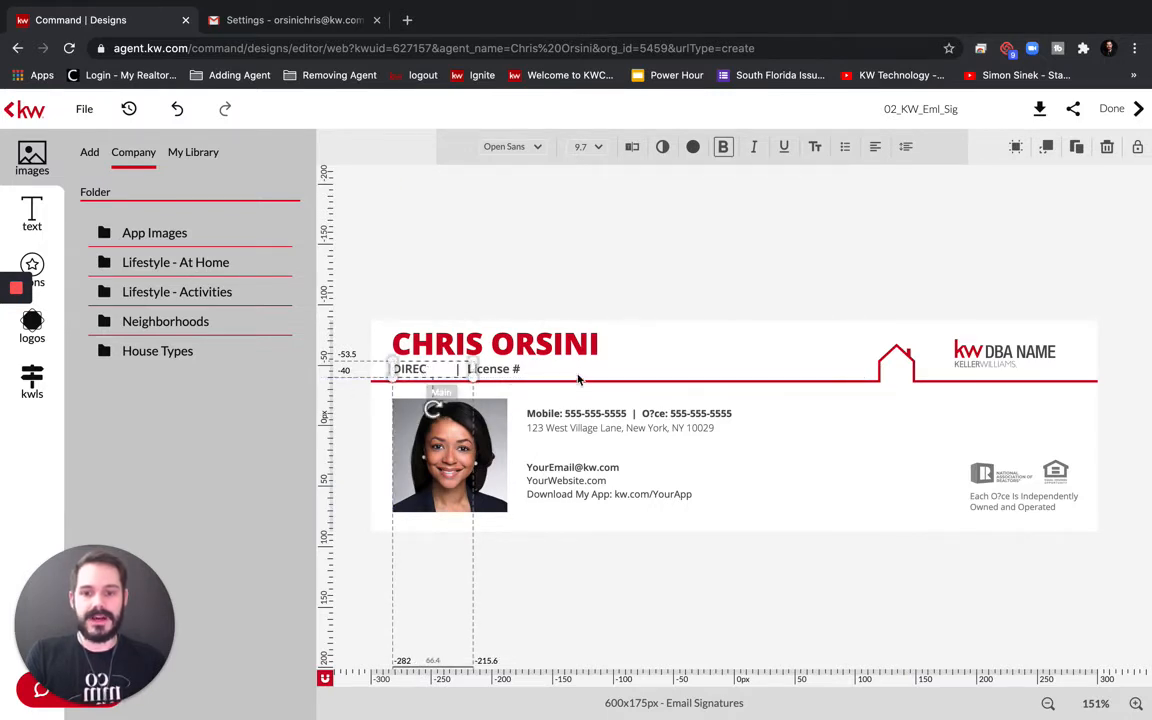
left_click(427, 235)
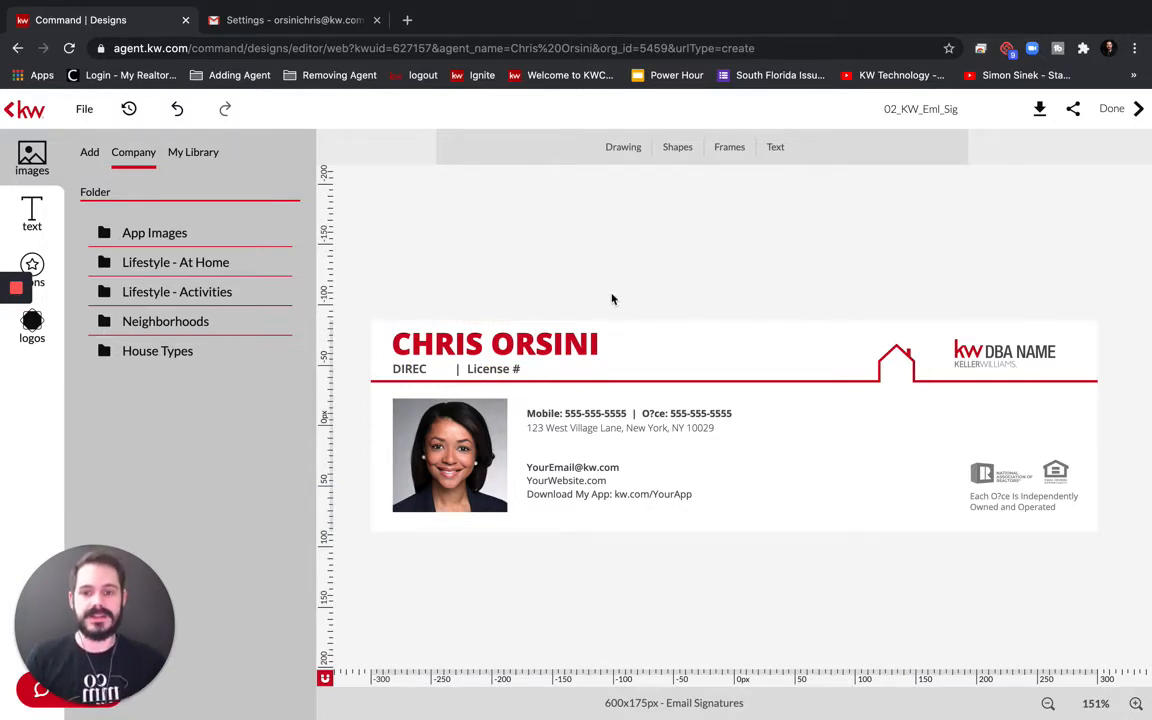
Complete the title wording so it reads DIRECTOR OF TECHNOLOGY
left_click(436, 368)
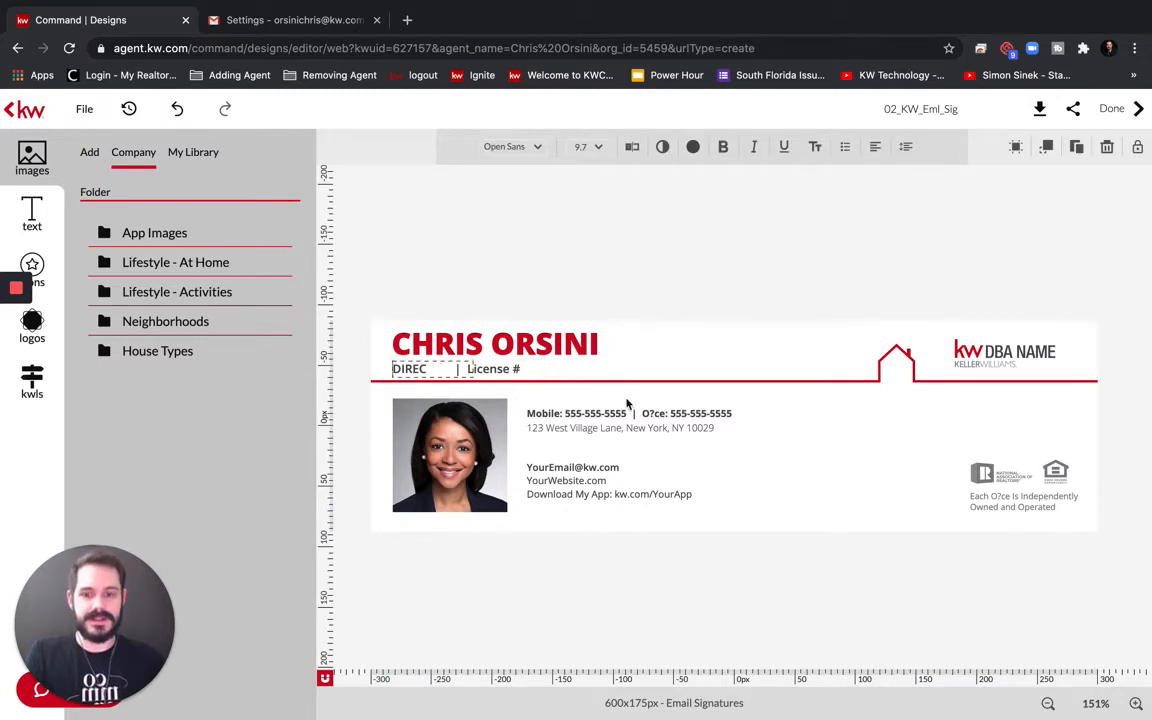
left_click(425, 369)
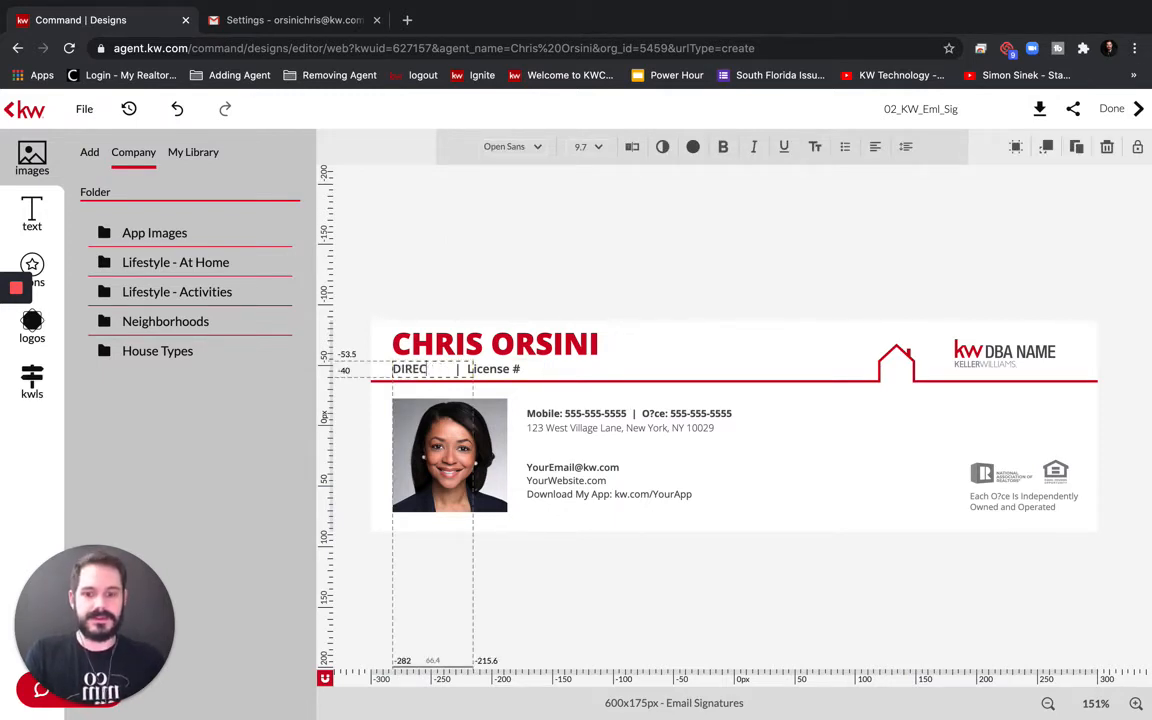
type("TOR")
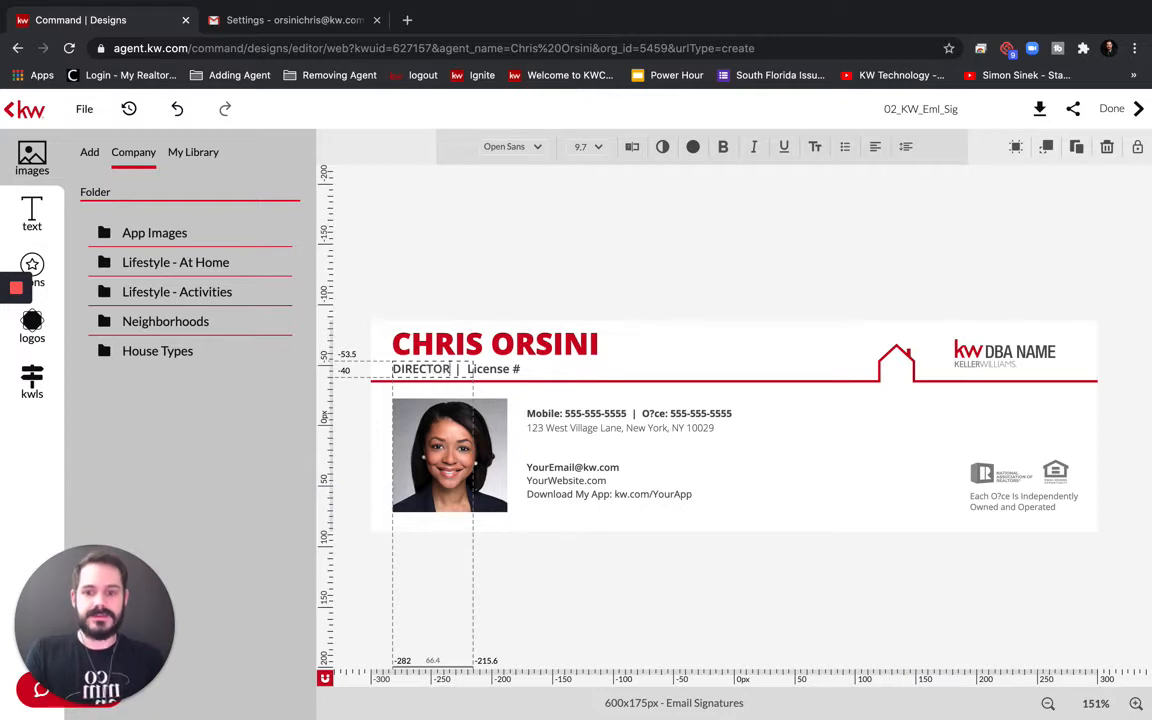
type(" OF TE")
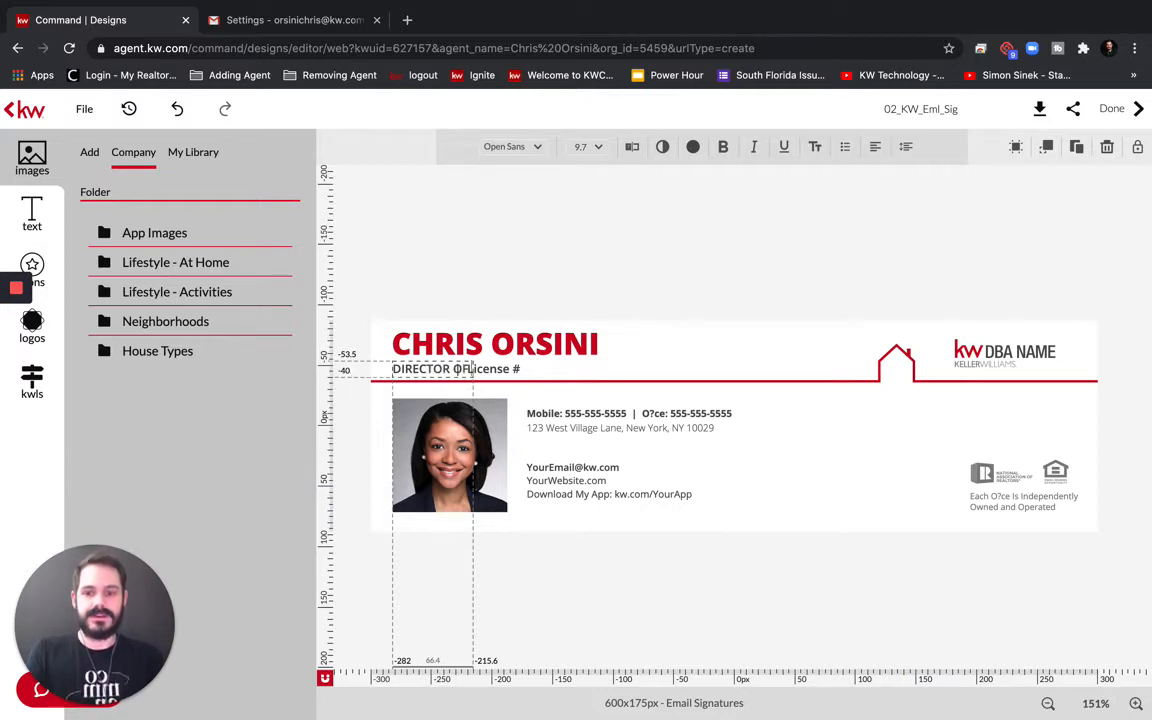
type("CHNOLOG")
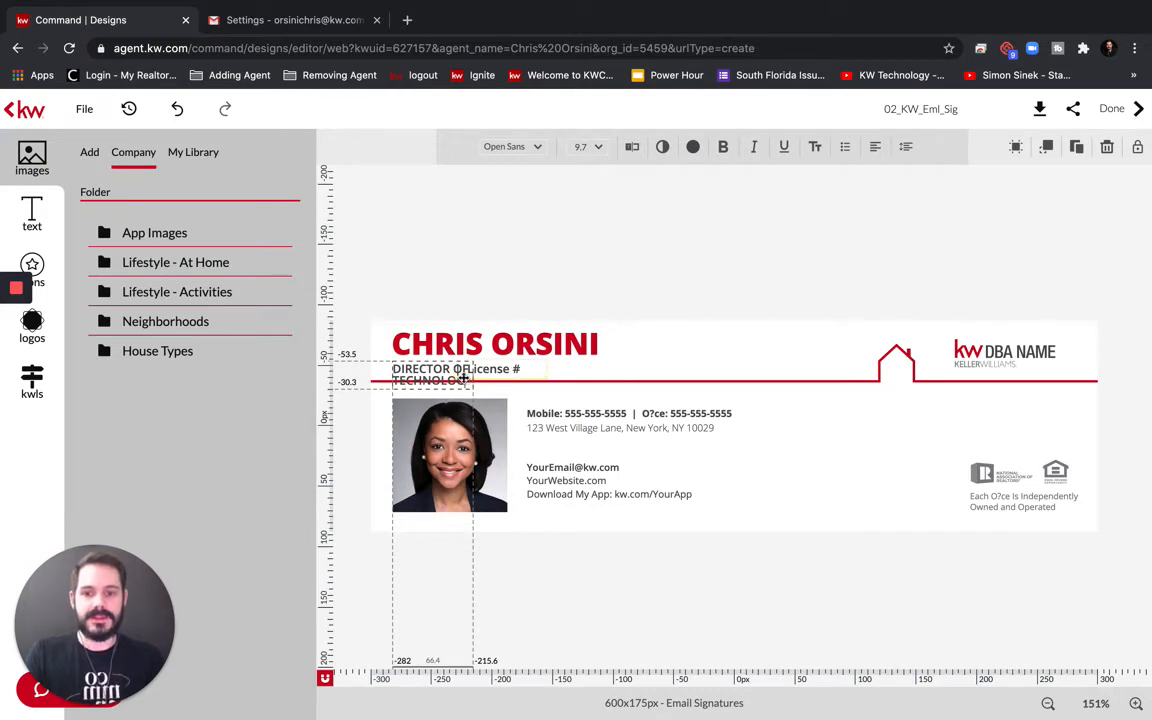
left_click(497, 370)
left_click(614, 367)
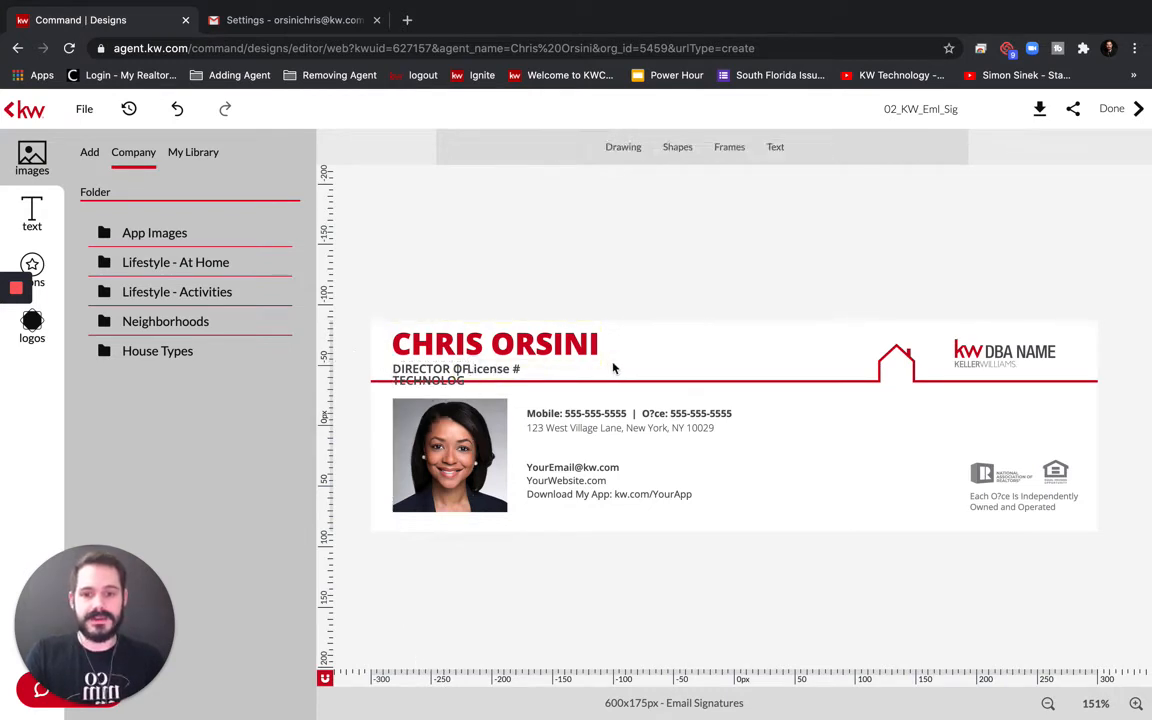
Delete the License # placeholder and widen the title box to fit one line
left_click(483, 368)
key("Delete")
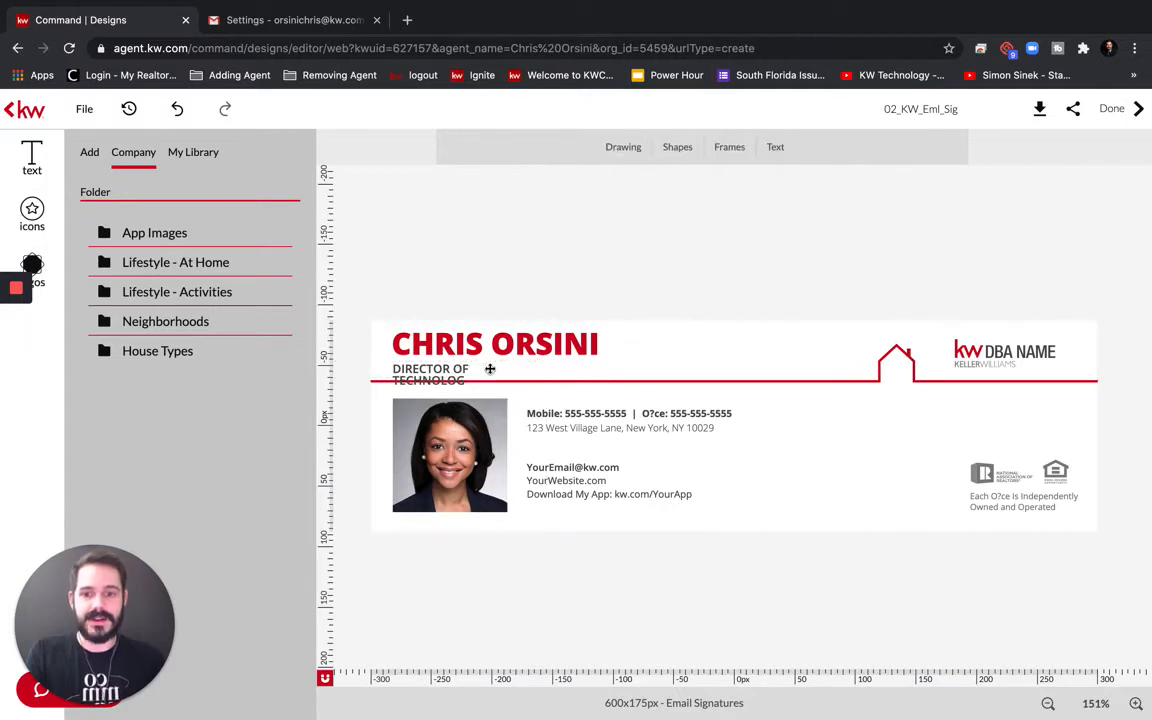
left_click_drag(455, 366, 576, 373)
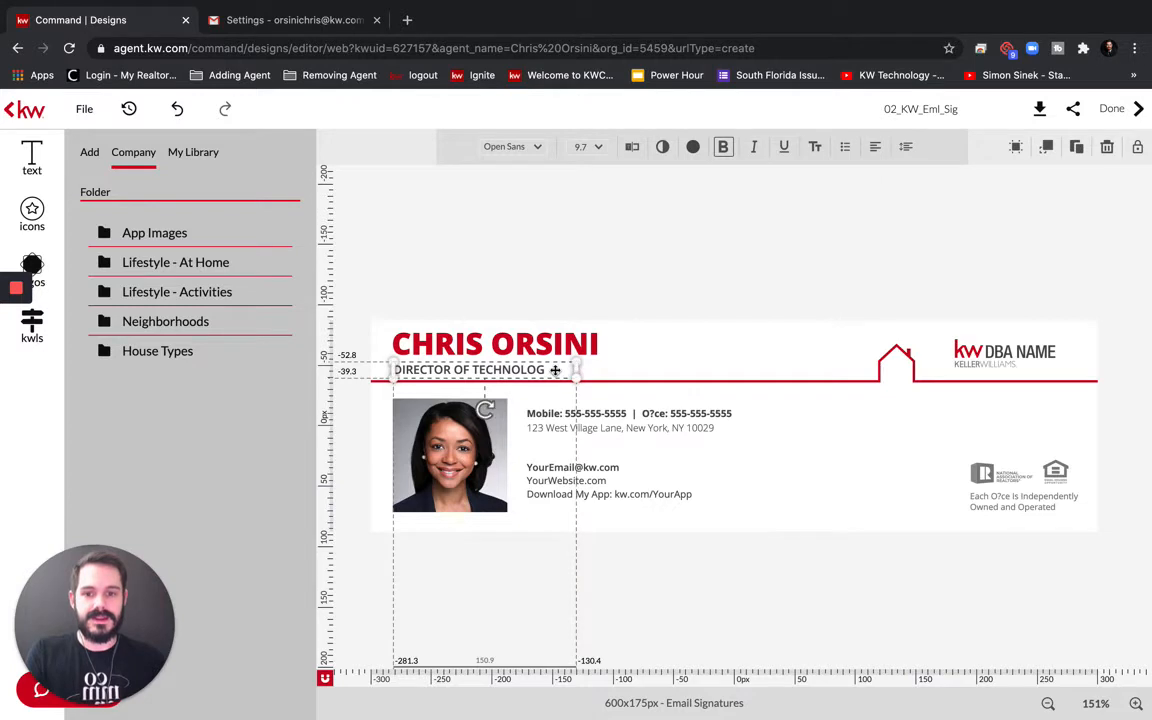
type("UY")
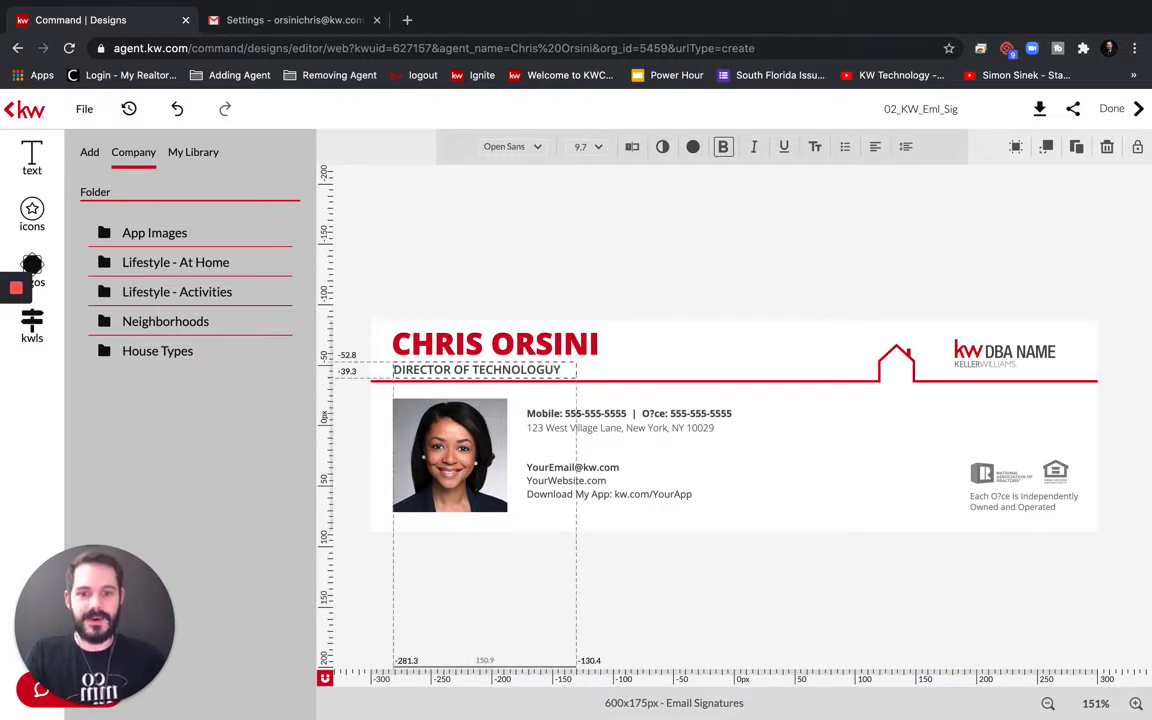
key("BackSpace")
key("BackSpace")
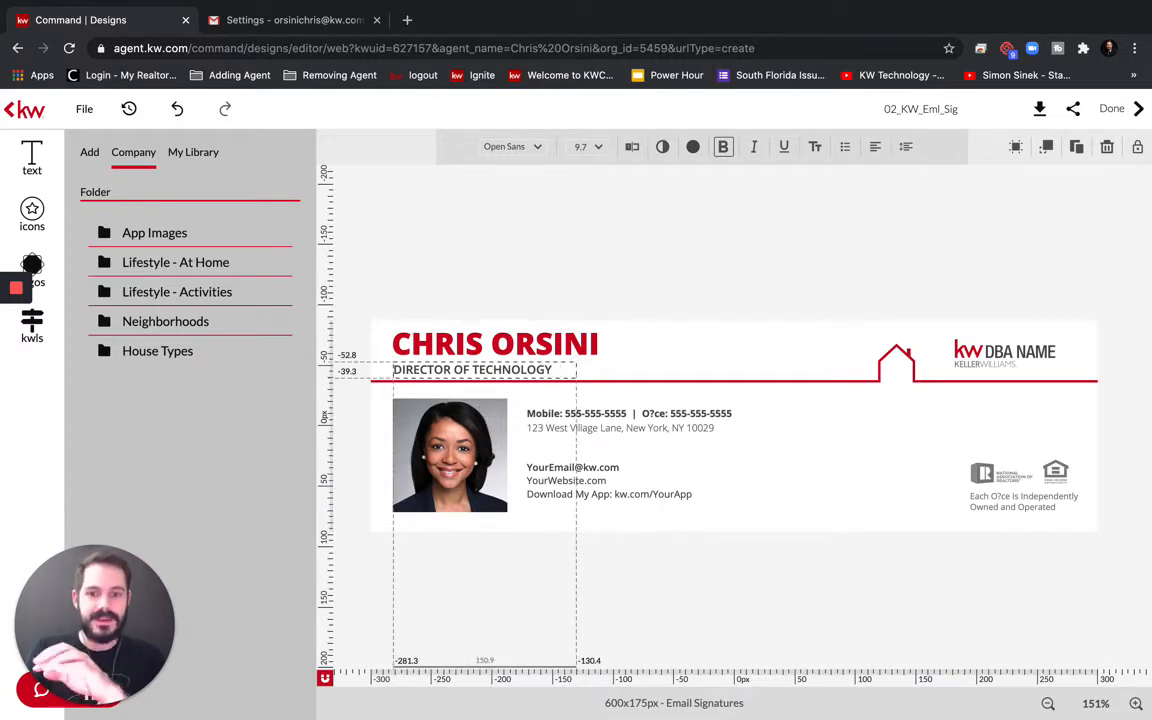
left_click(610, 282)
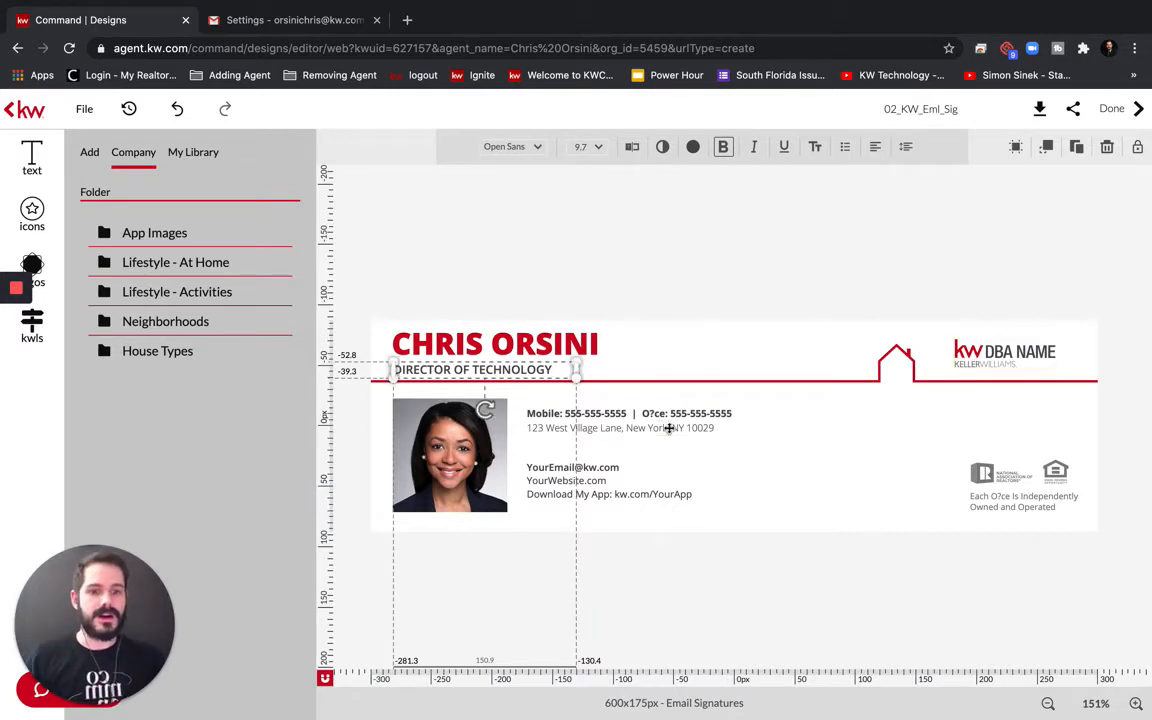
left_click(612, 414)
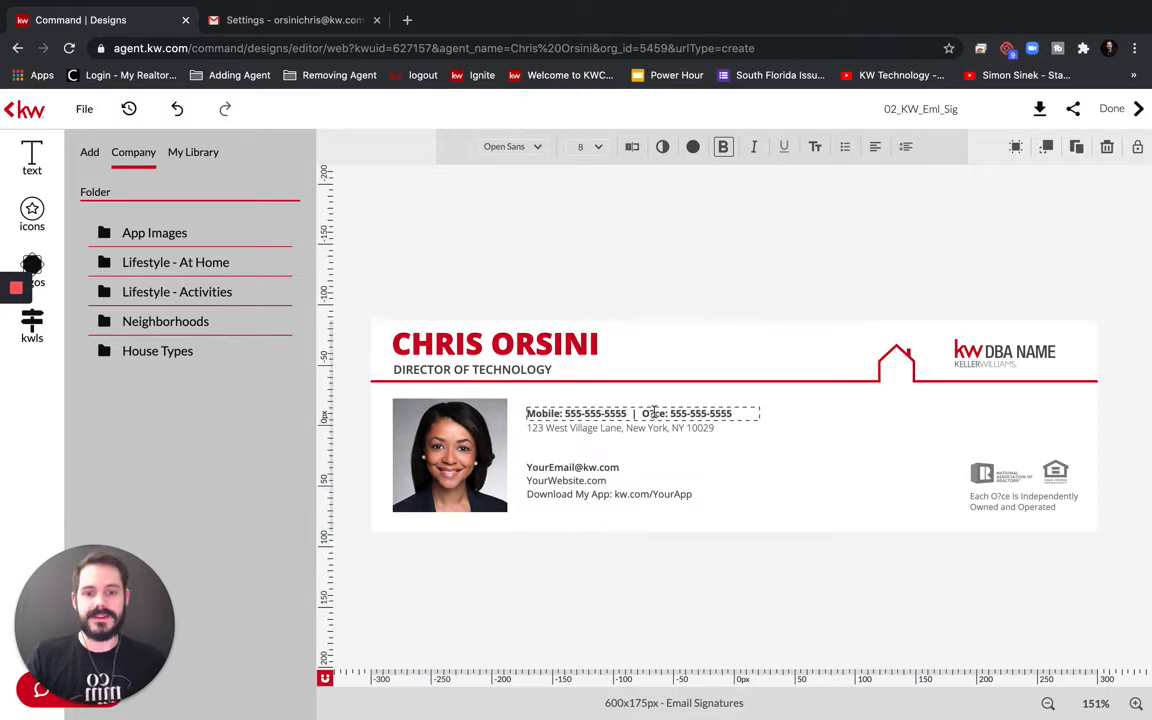
Replace the broken '?' with 'ffi' in the phone line and disclaimer so both read Office
key("BackSpace")
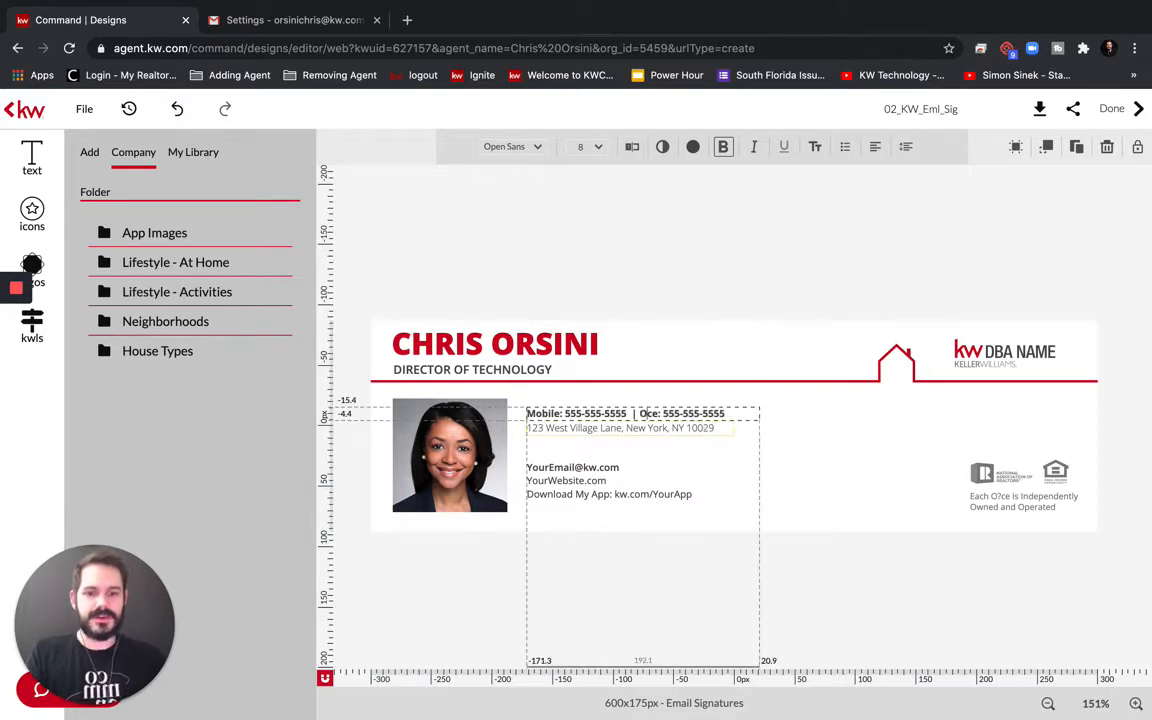
type("FF")
key("BackSpace")
key("BackSpace")
type("ffi")
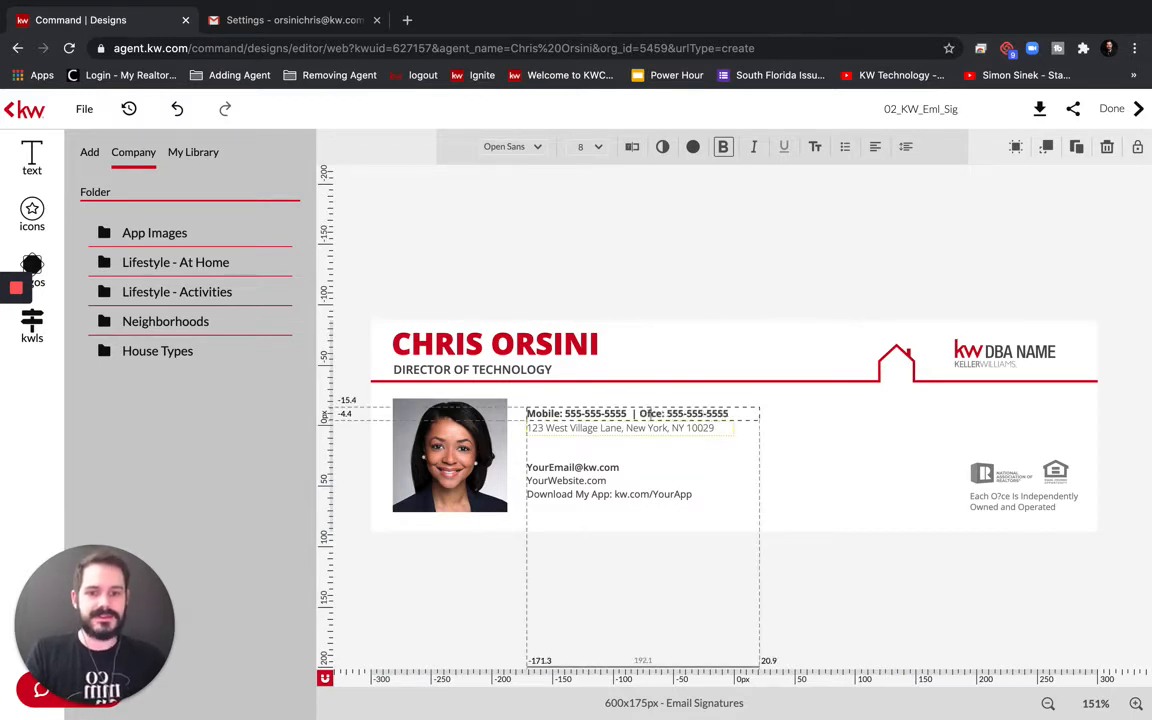
left_click(1003, 498)
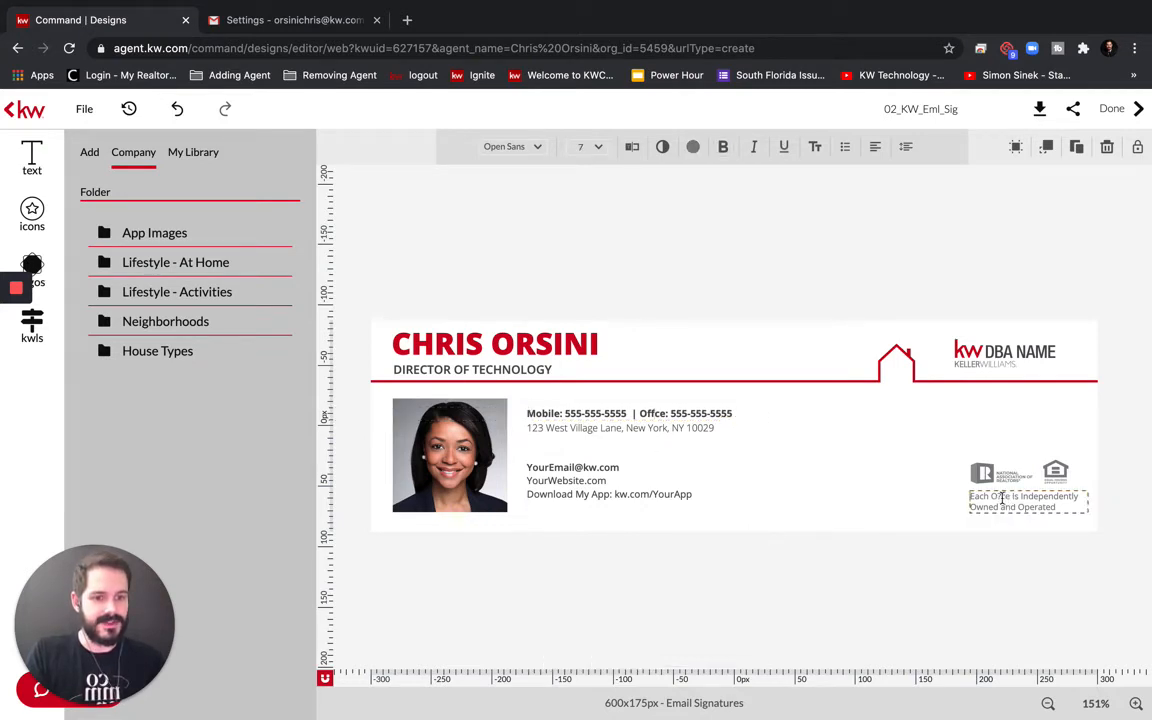
key("BackSpace")
key("BackSpace")
type("ffic")
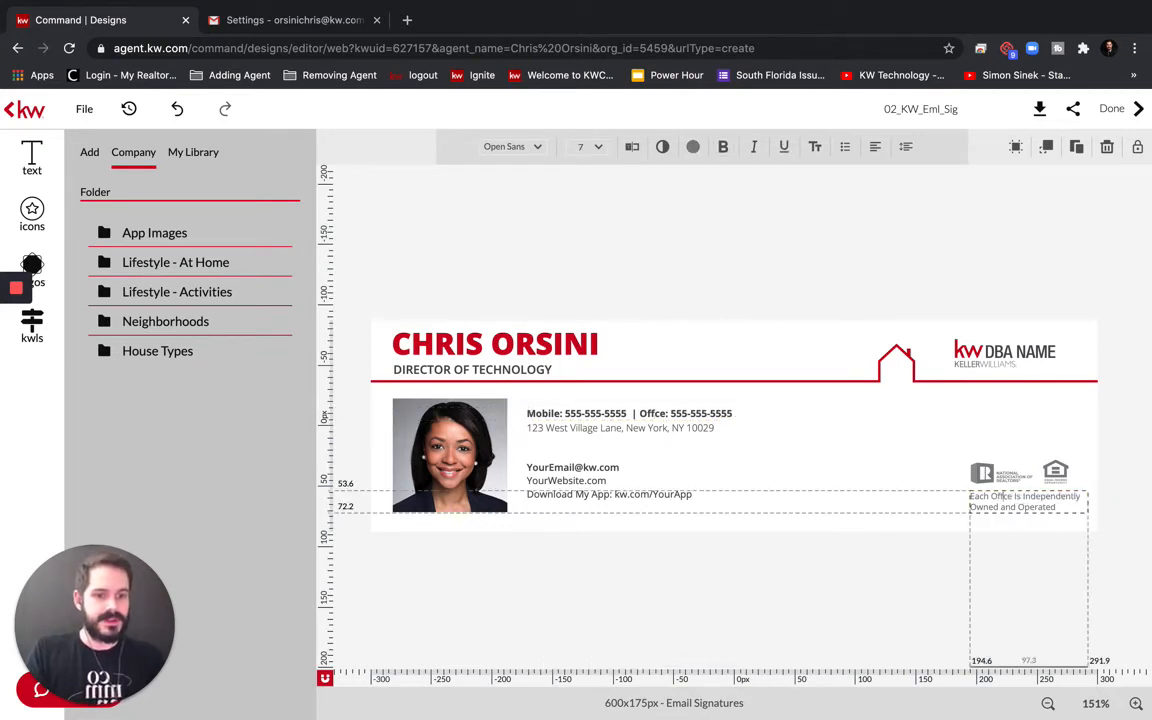
left_click(821, 254)
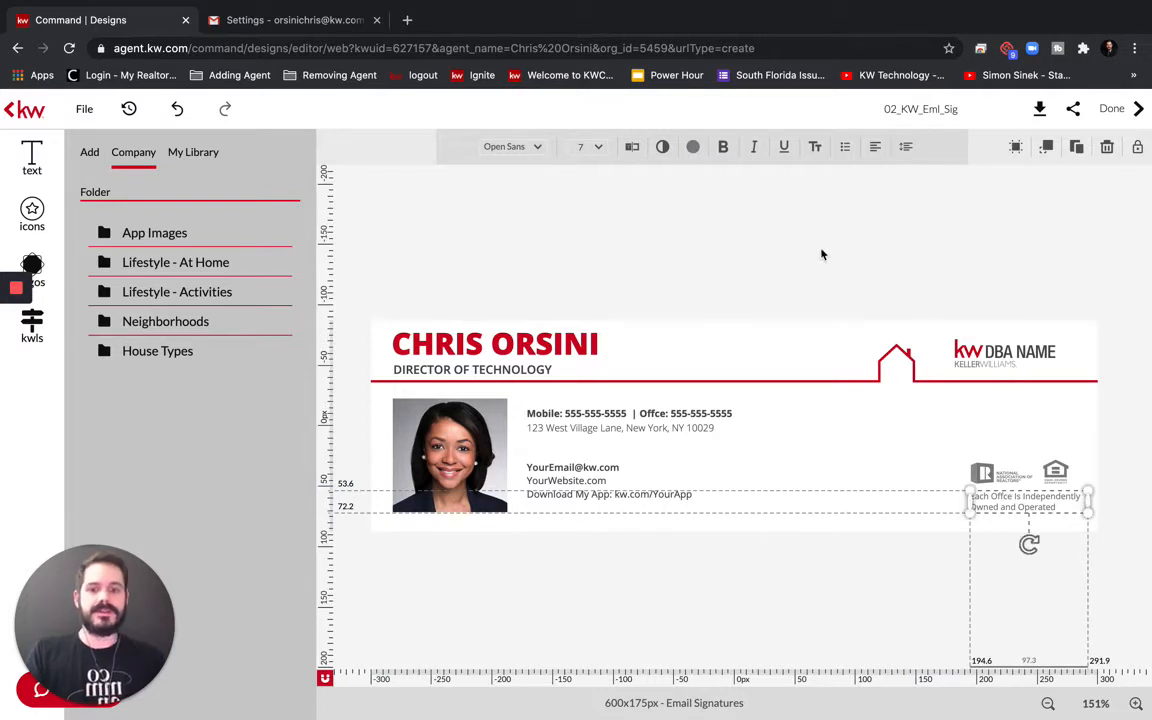
left_click(702, 579)
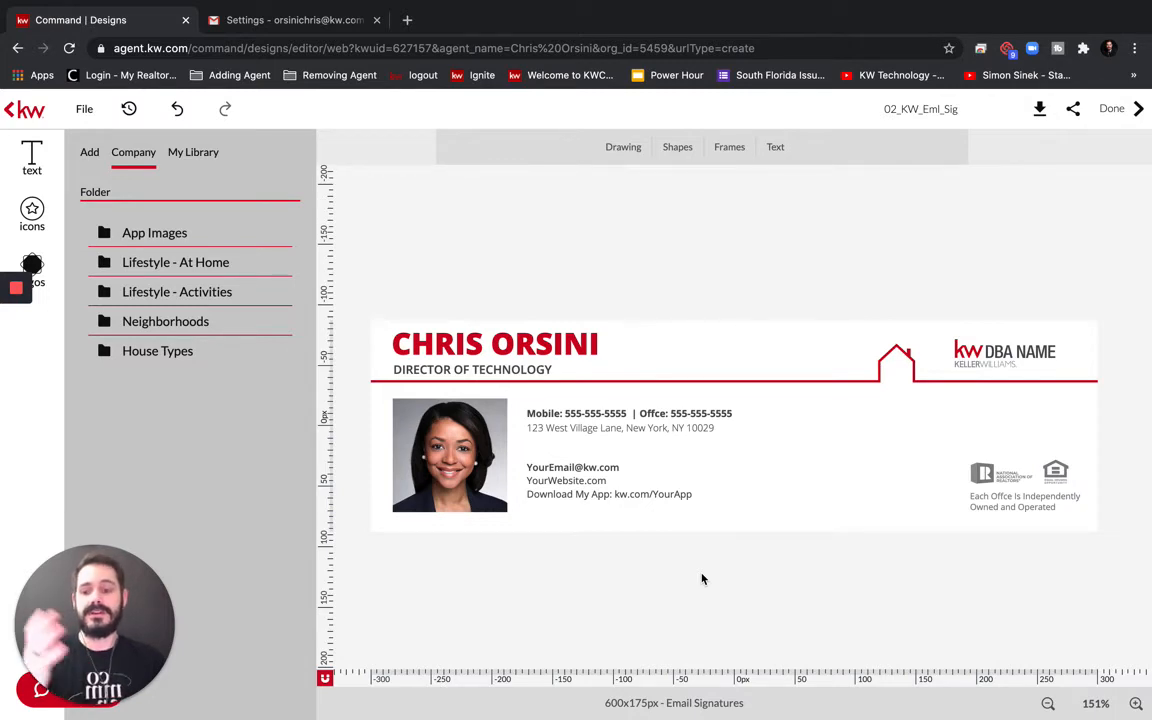
Swap the placeholder headshot for the agent's photo from the Images My Library
left_click(456, 460)
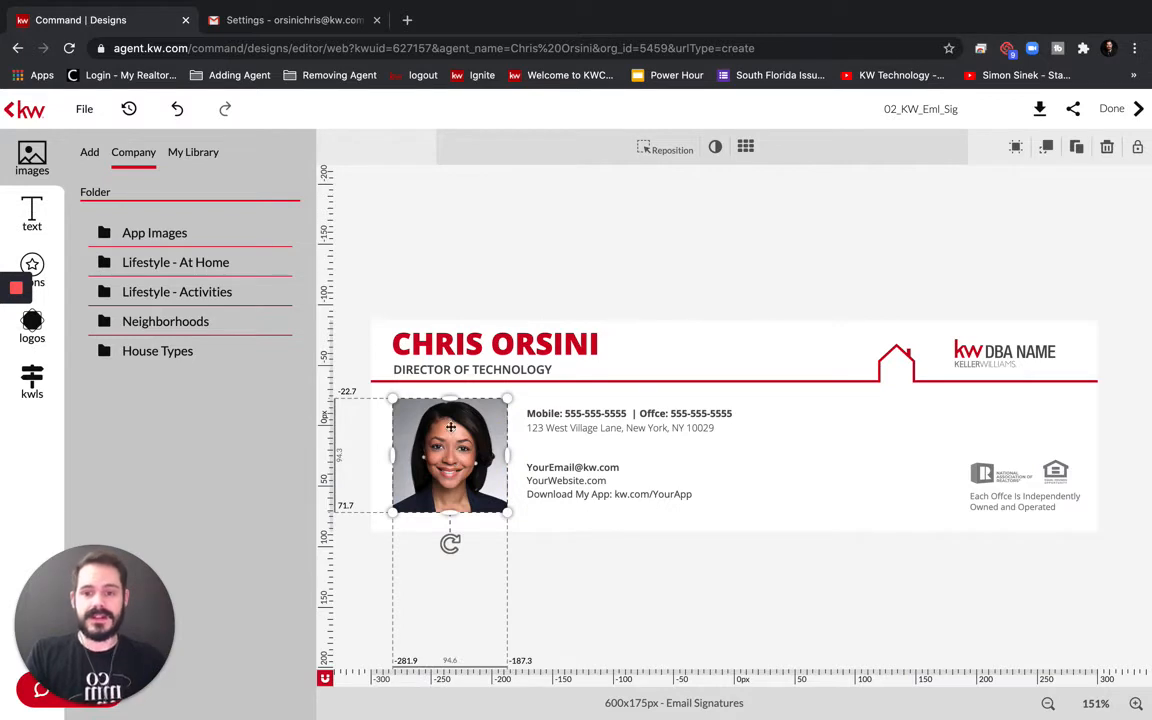
left_click(200, 153)
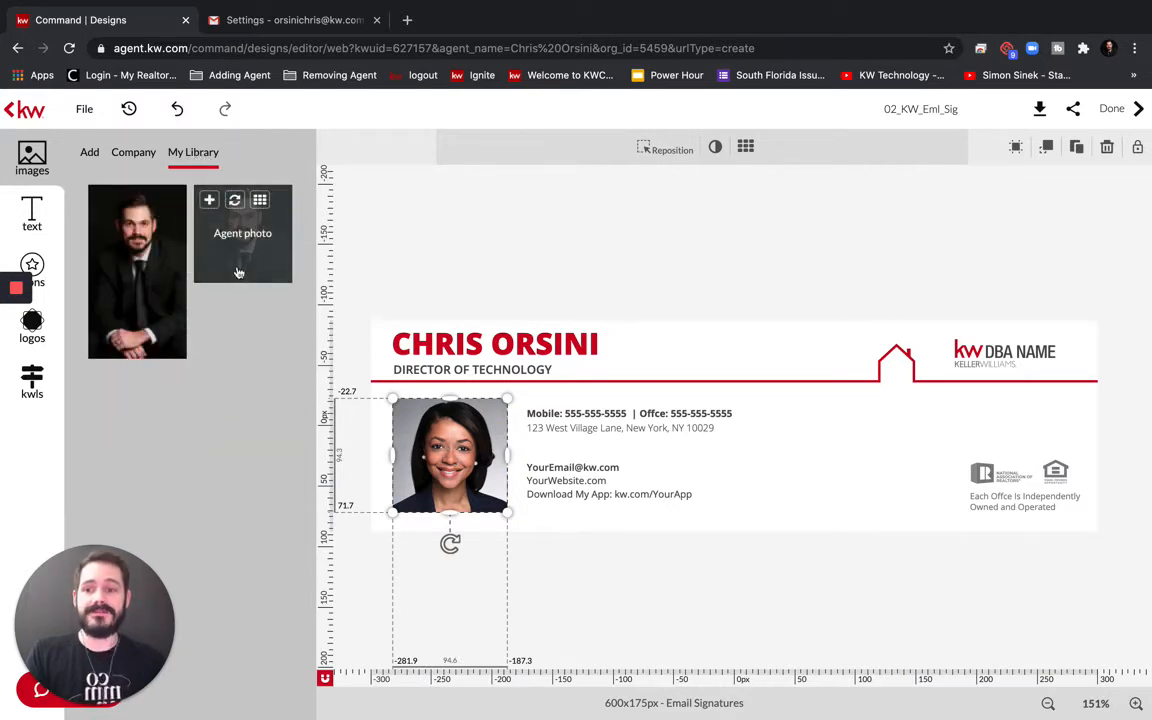
left_click(234, 202)
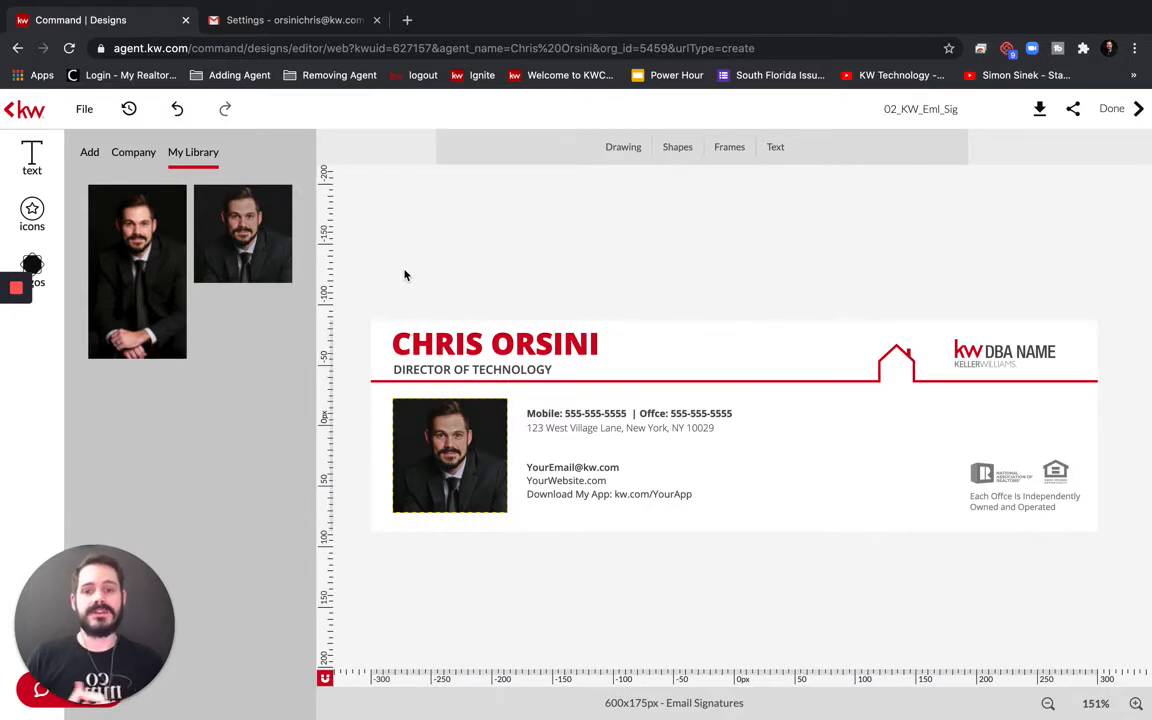
left_click(89, 152)
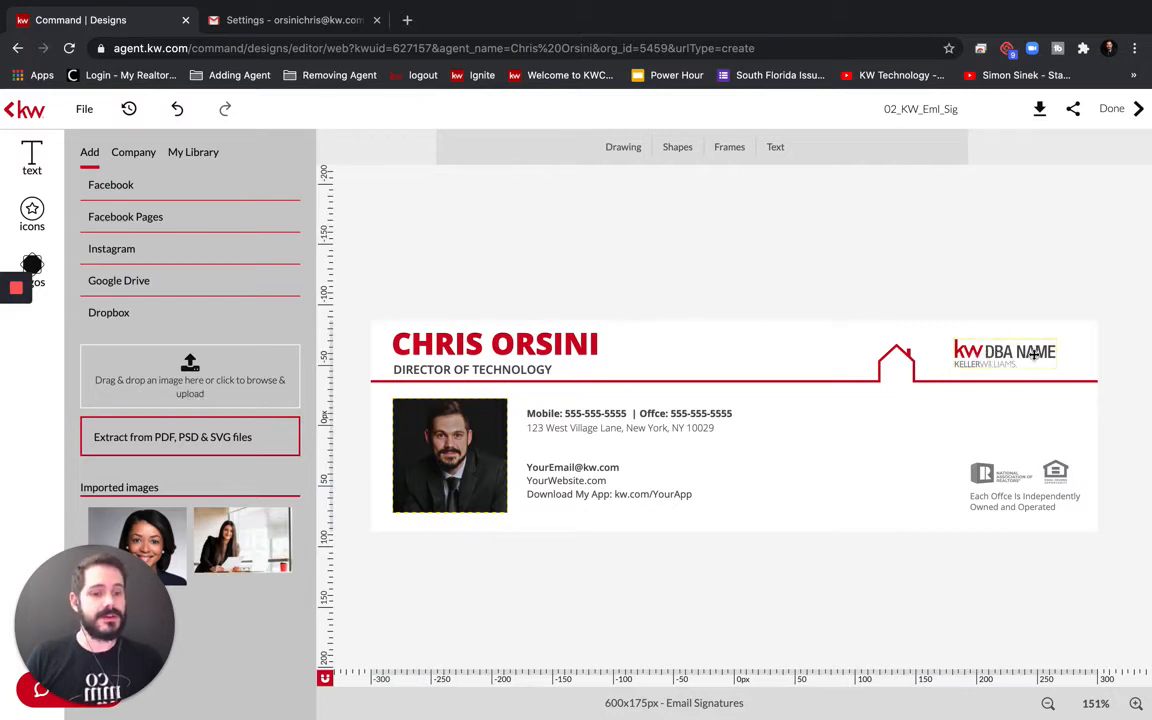
Replace the DBA NAME logo with the KW Realty Services logo, enlarged at the header's right end
left_click(955, 350)
left_click(31, 210)
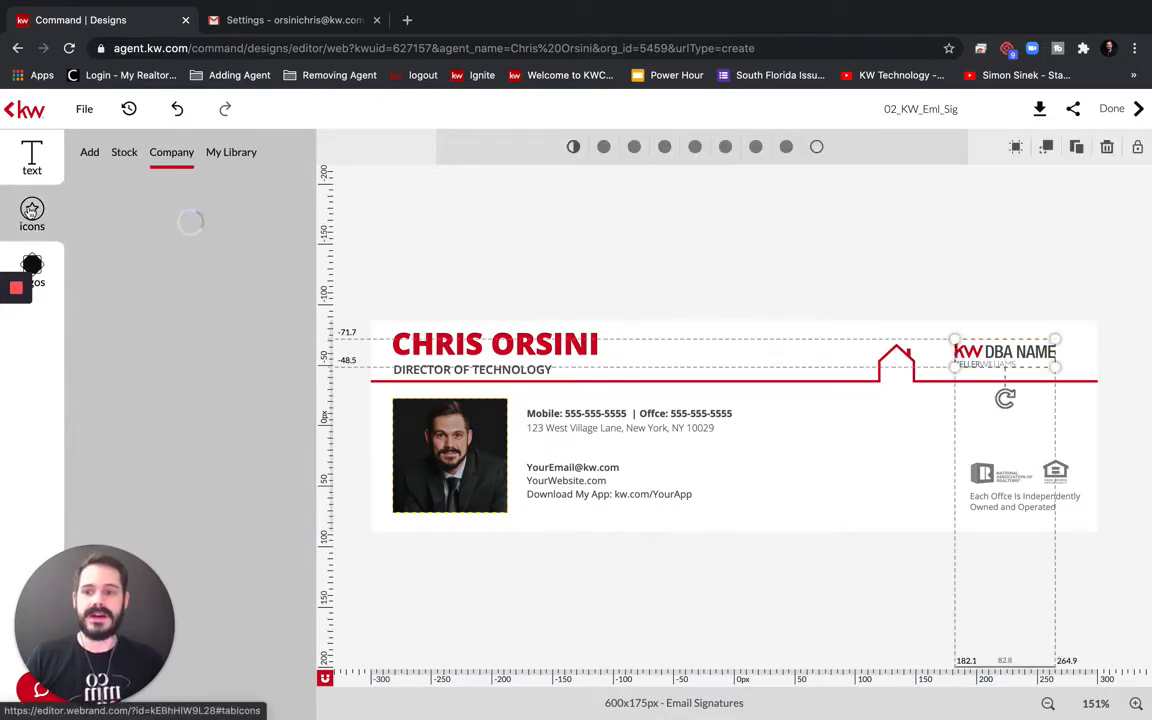
left_click(235, 152)
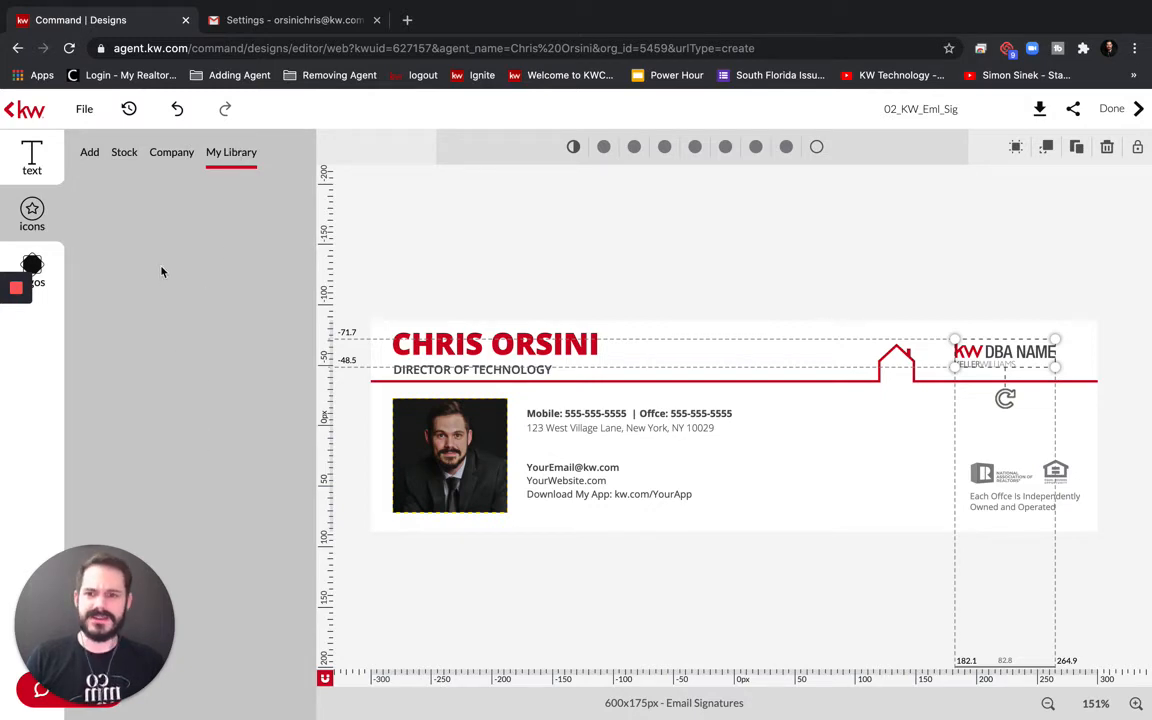
left_click(121, 154)
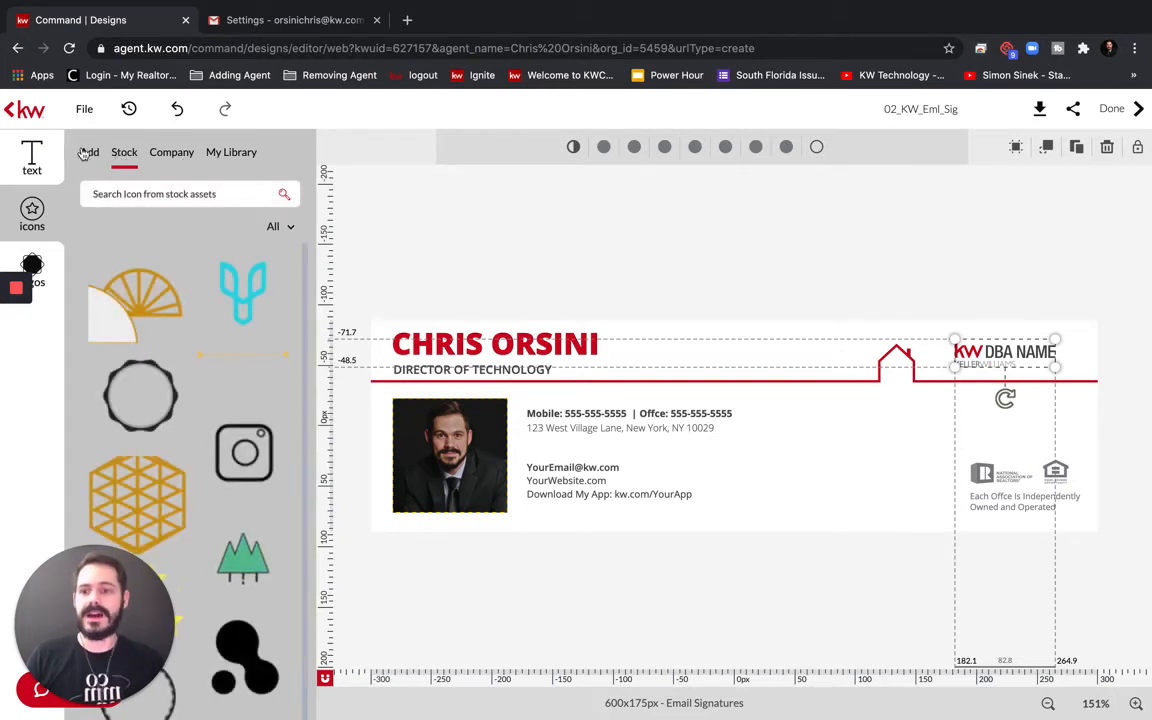
left_click(86, 153)
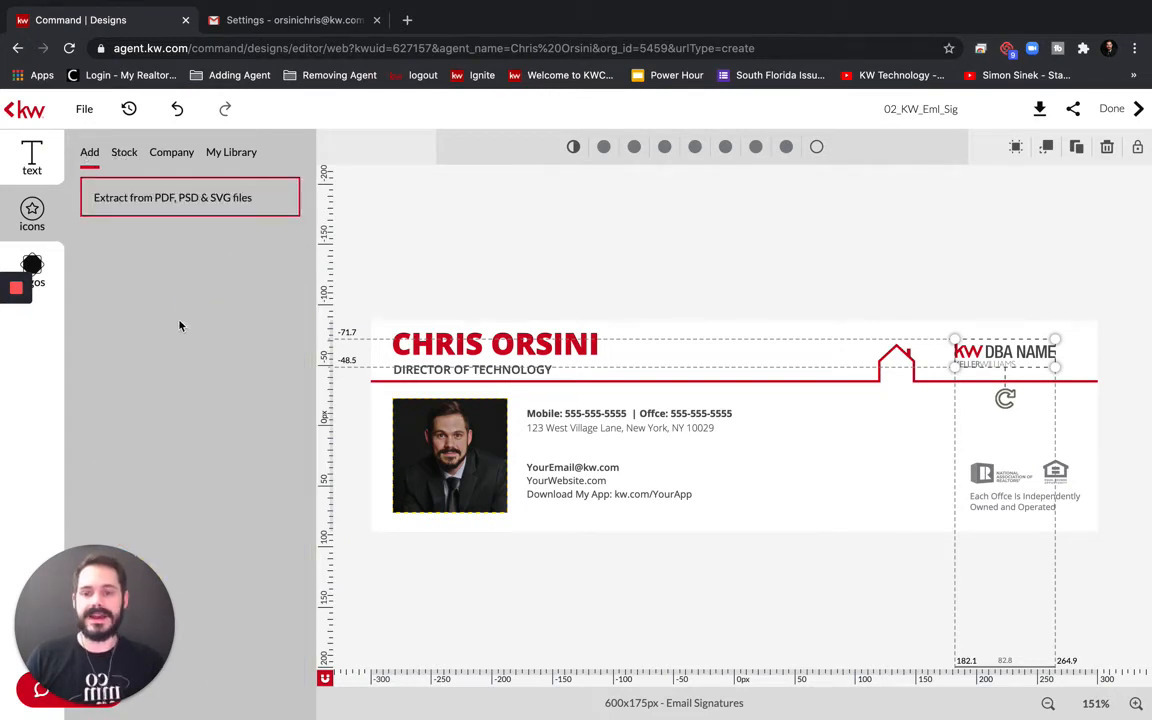
left_click(87, 153)
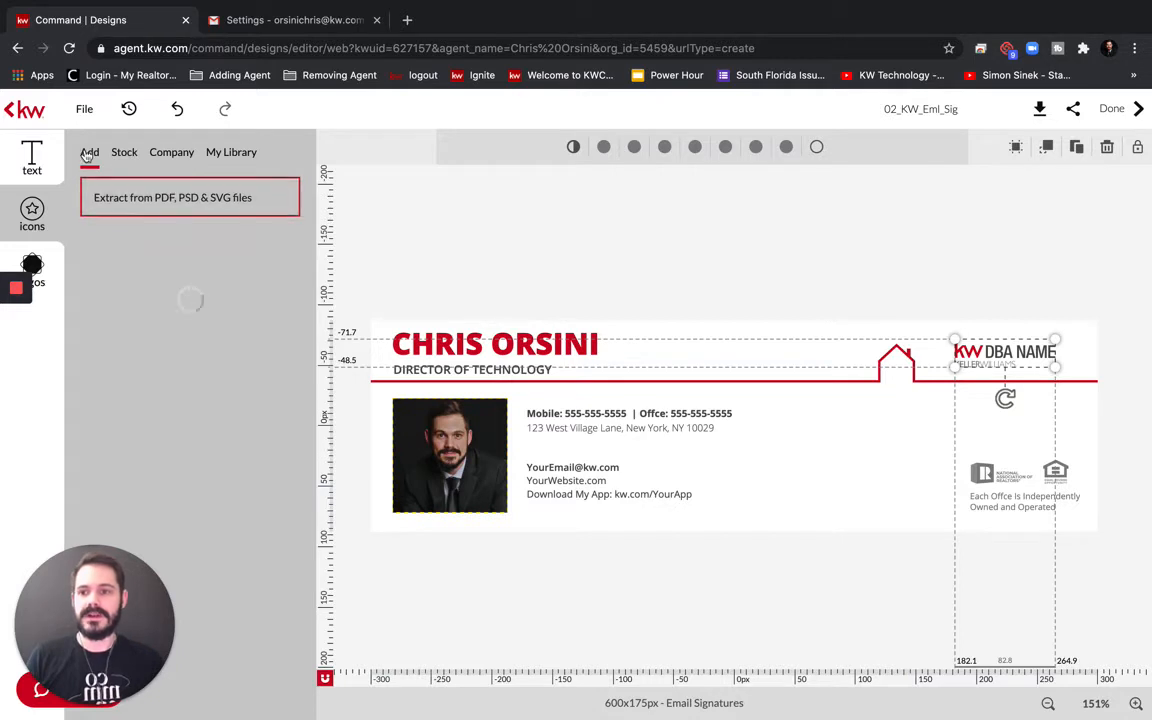
left_click(44, 262)
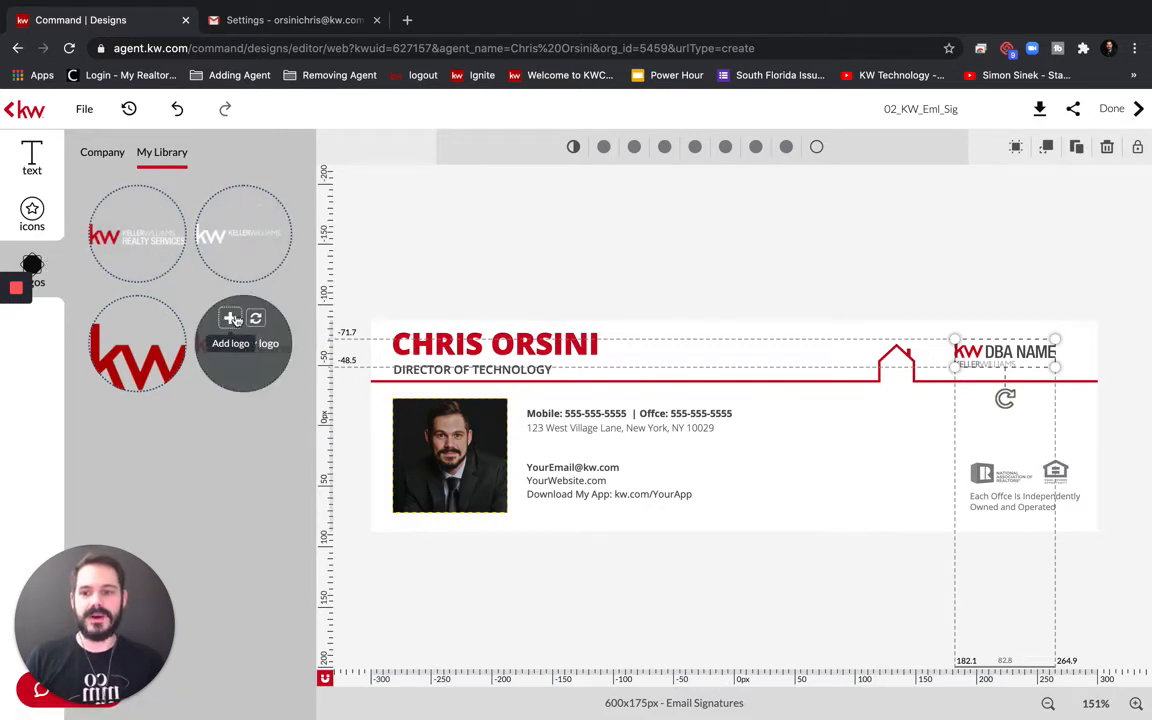
left_click(256, 320)
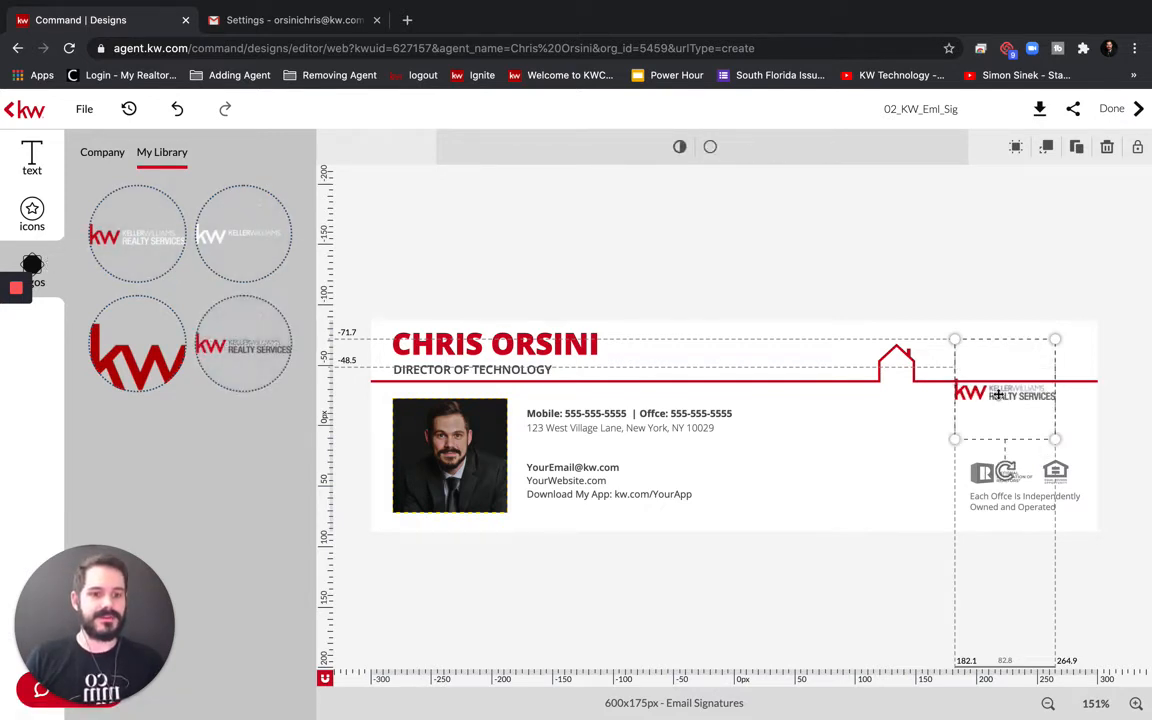
left_click_drag(998, 386, 1000, 350)
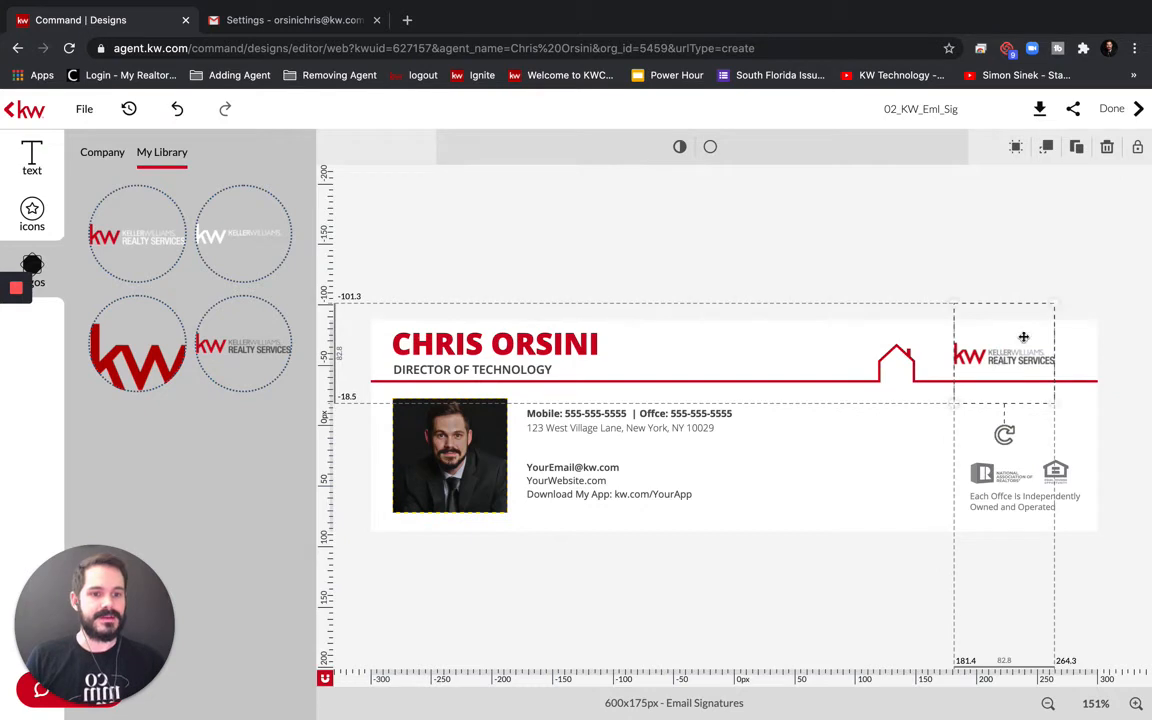
left_click_drag(1054, 303, 1080, 296)
left_click_drag(1032, 335, 1034, 344)
left_click(940, 258)
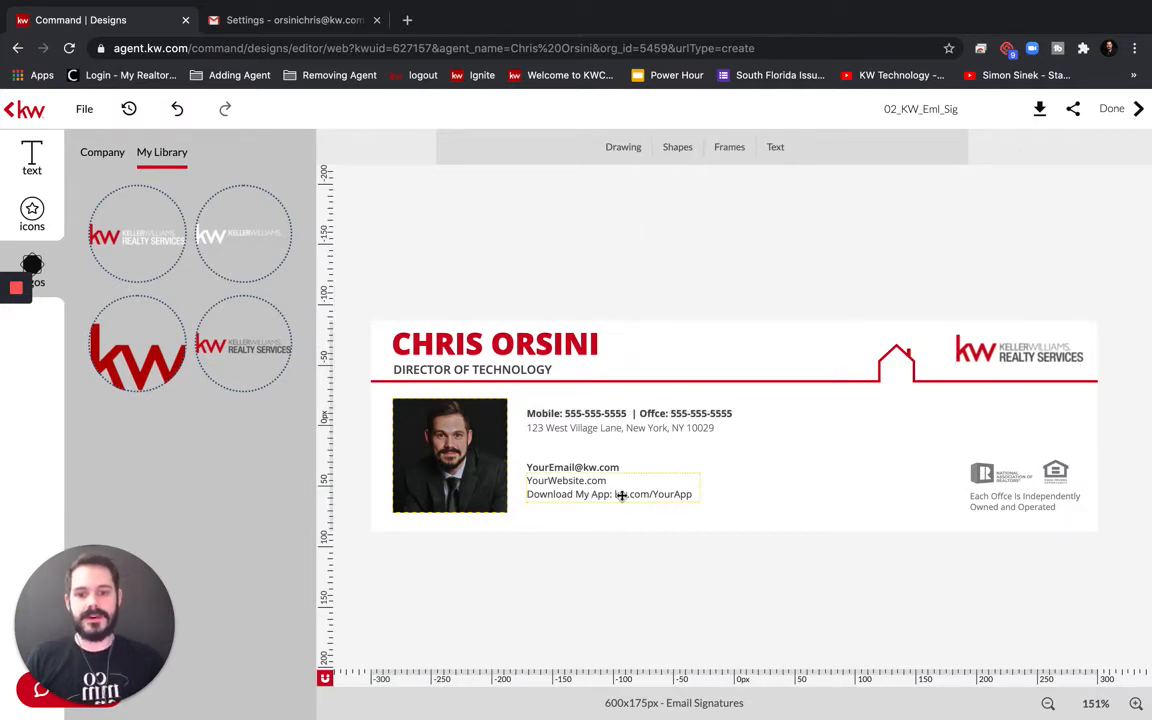
With the contact text block selected, show the saved text items in the Text My Library panel
left_click(591, 490)
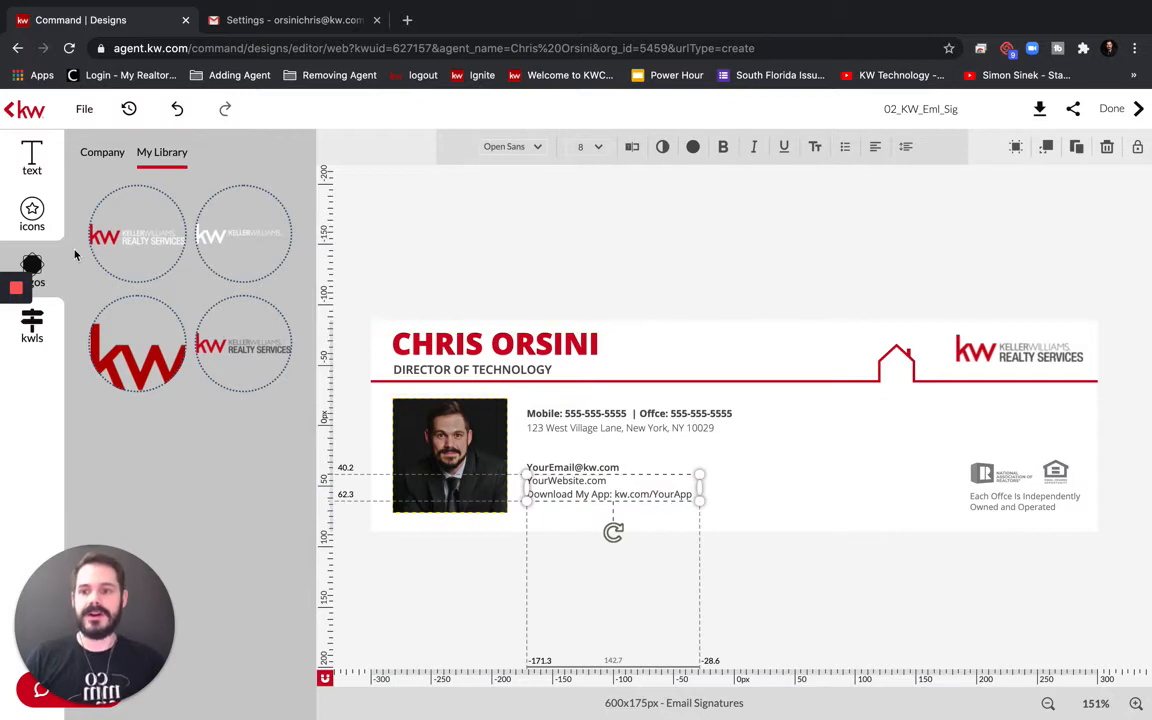
left_click(30, 155)
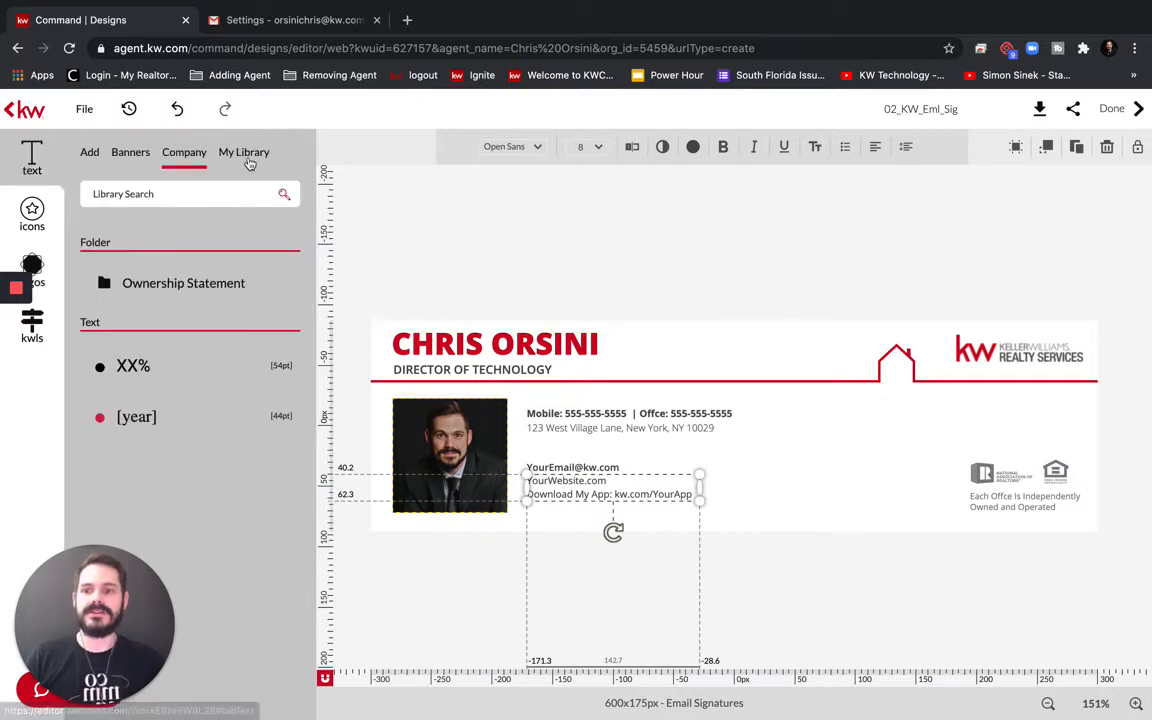
left_click(247, 158)
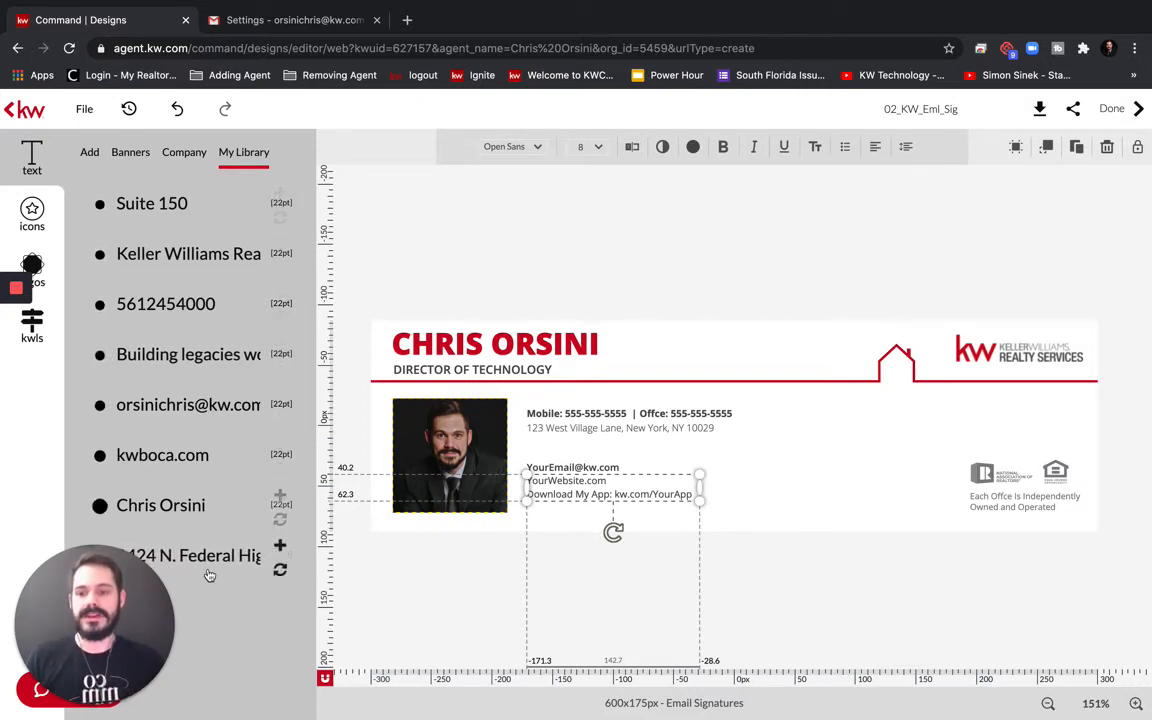
left_click(686, 246)
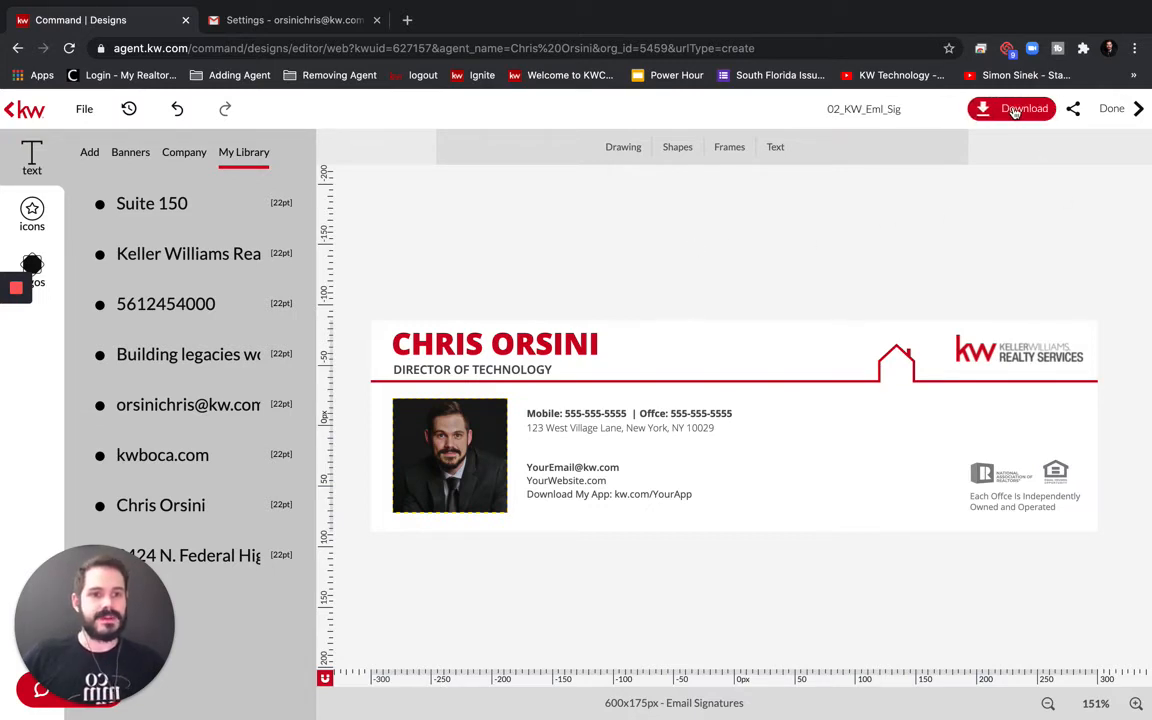
Export the signature as a highest-quality JPEG saved to Downloads as 'New Email Signature'
left_click(1015, 111)
left_click_drag(1010, 248, 1049, 249)
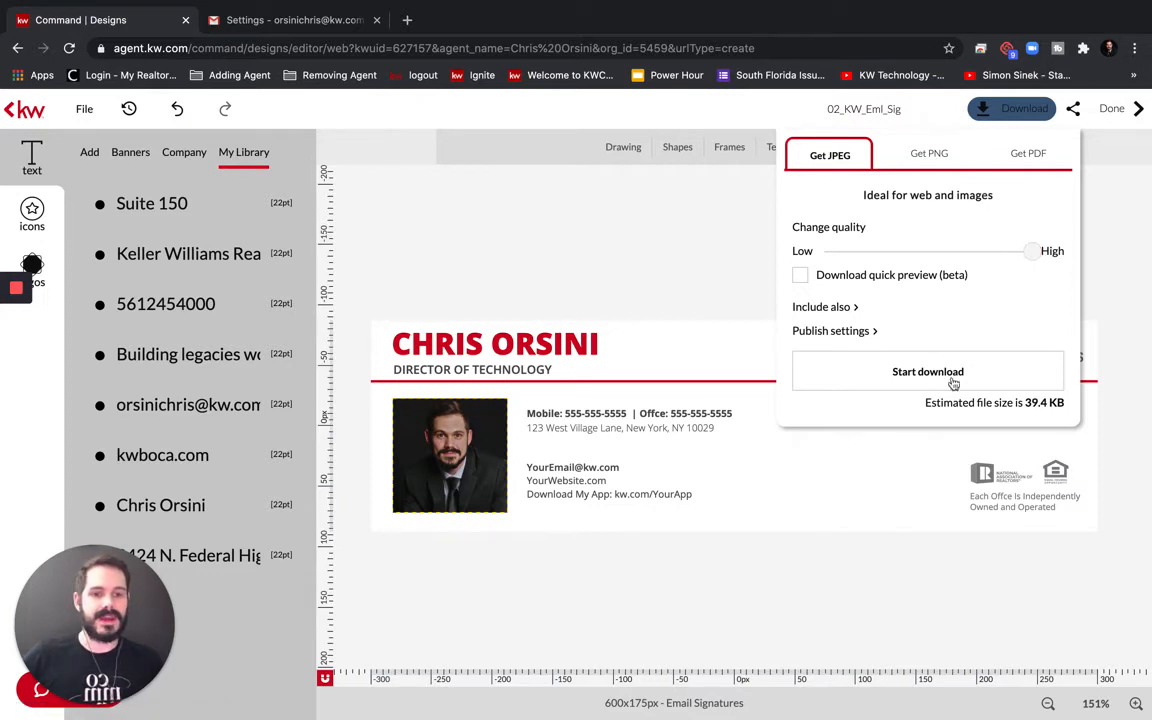
left_click(920, 373)
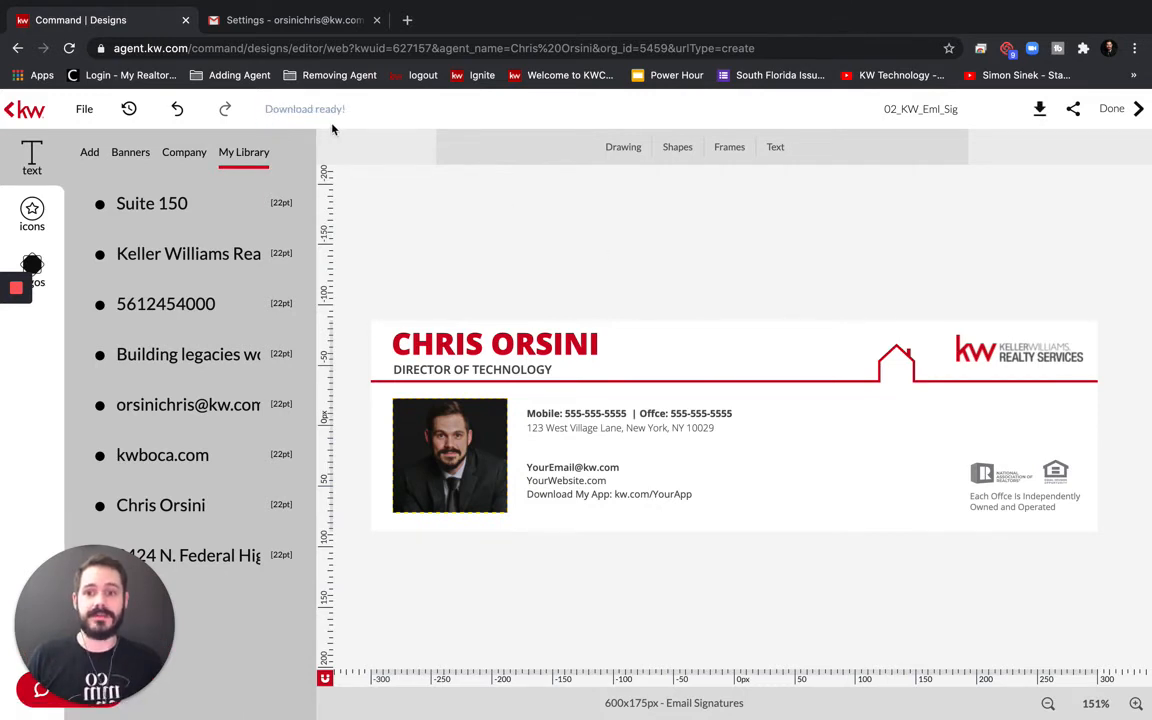
left_click(298, 109)
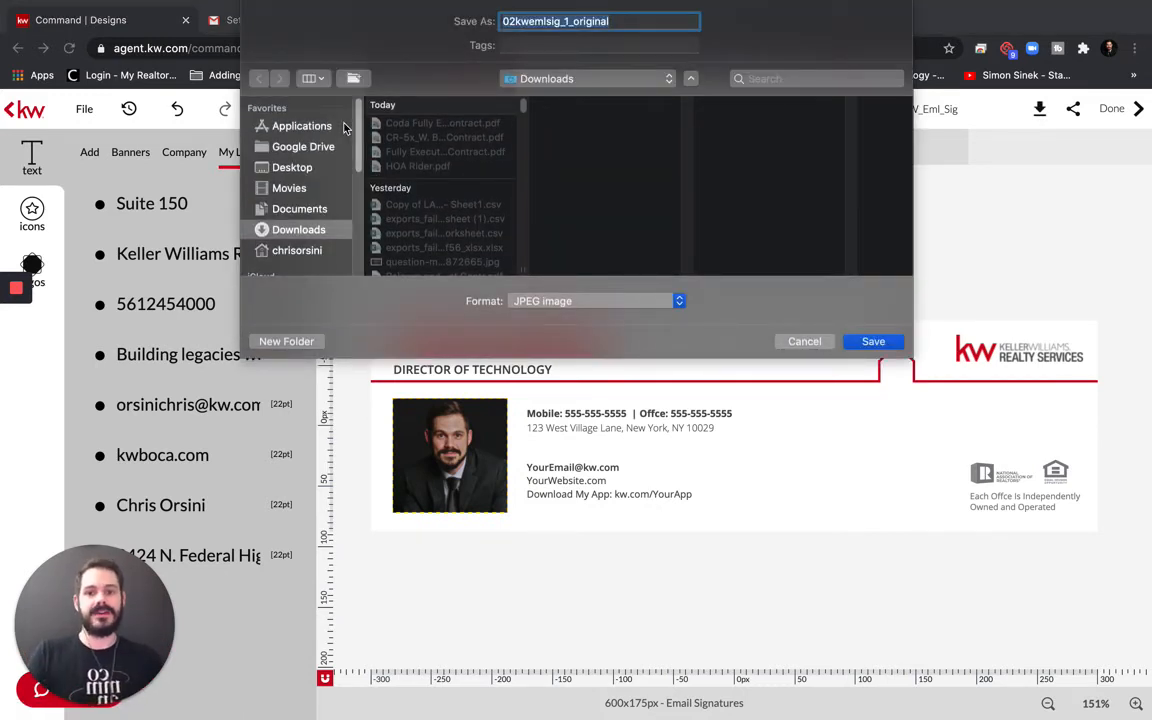
type("New")
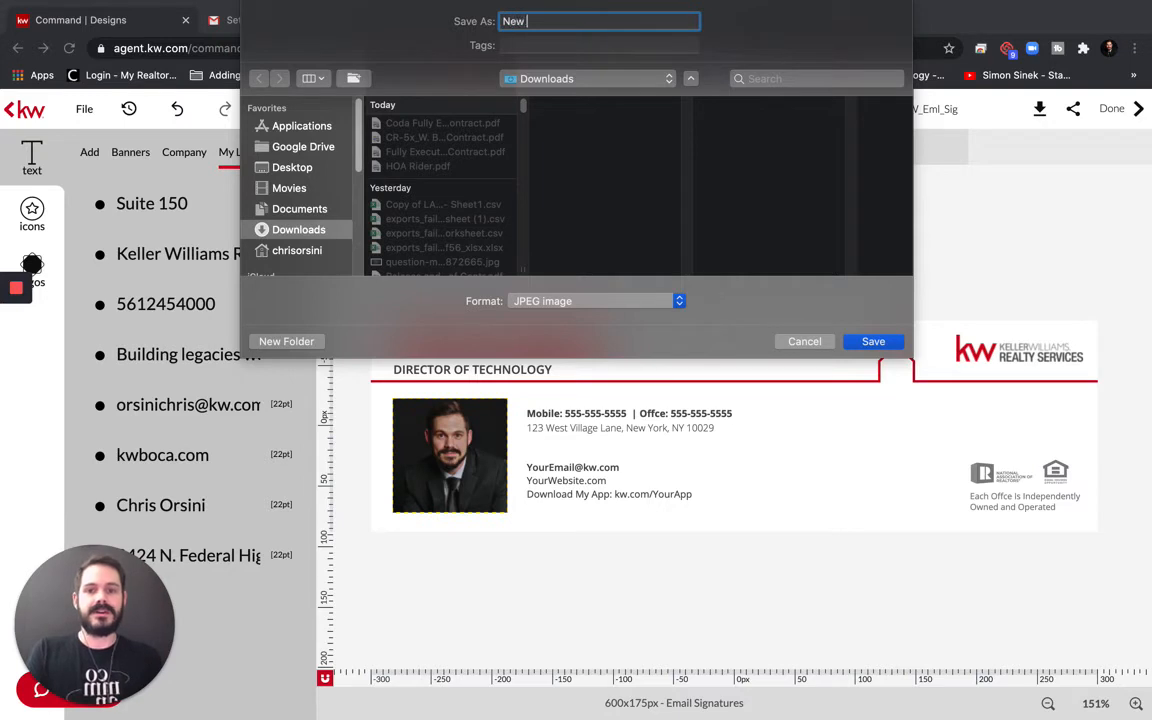
type(" Email Signature")
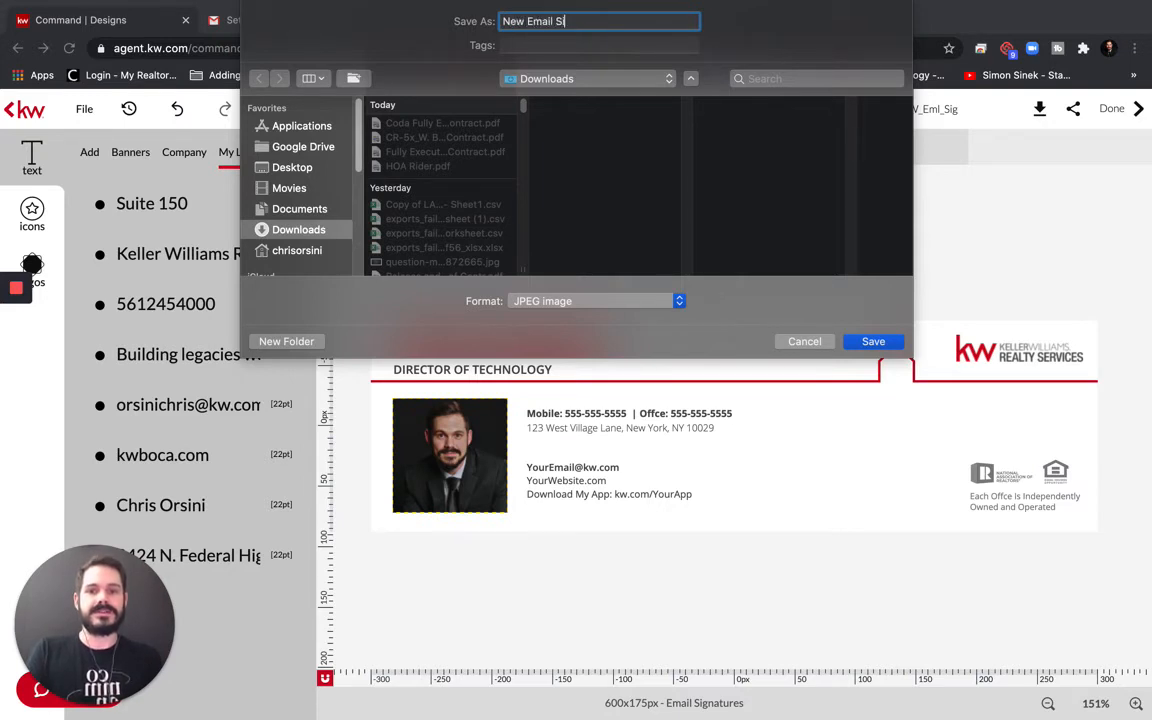
key("Return")
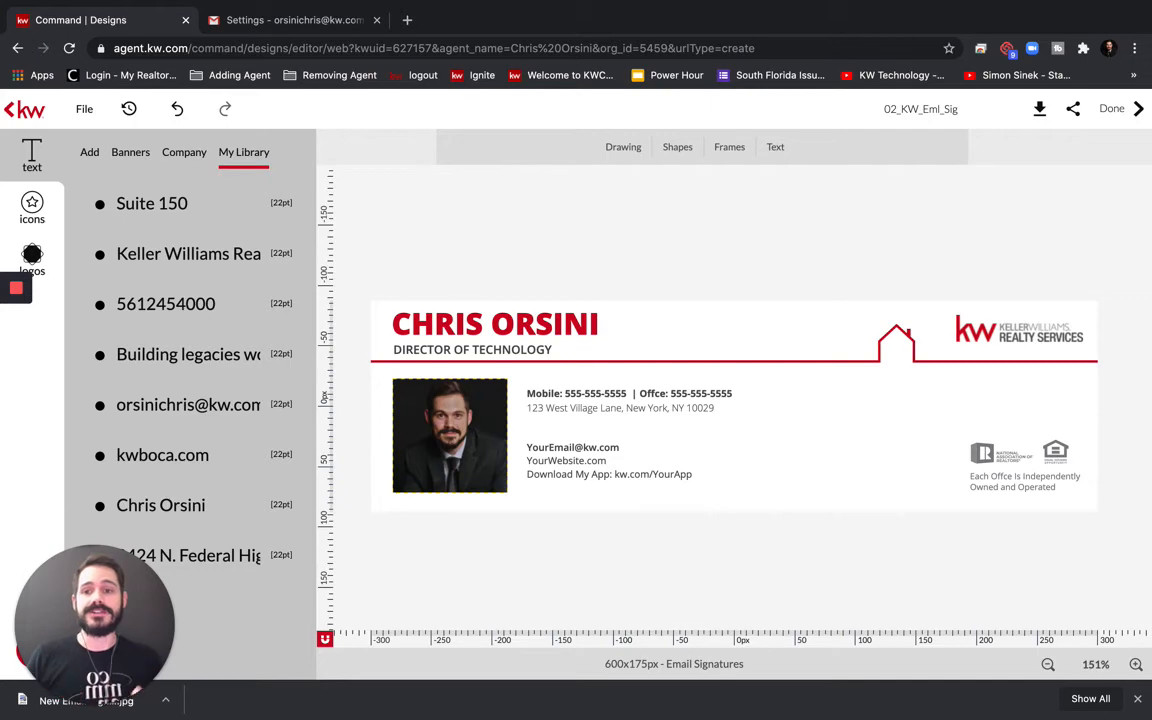
Go to Gmail's settings page and scroll down to the Signature section
left_click(308, 22)
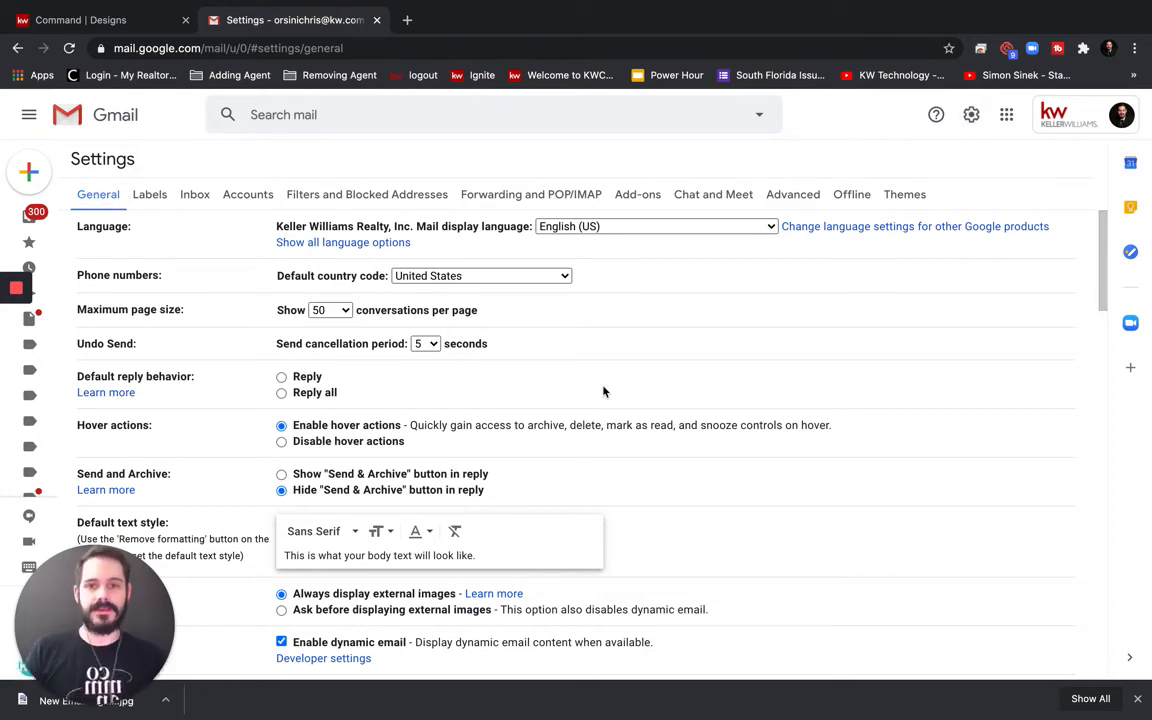
scroll(604, 391, "down", 5)
scroll(604, 391, "down", 10)
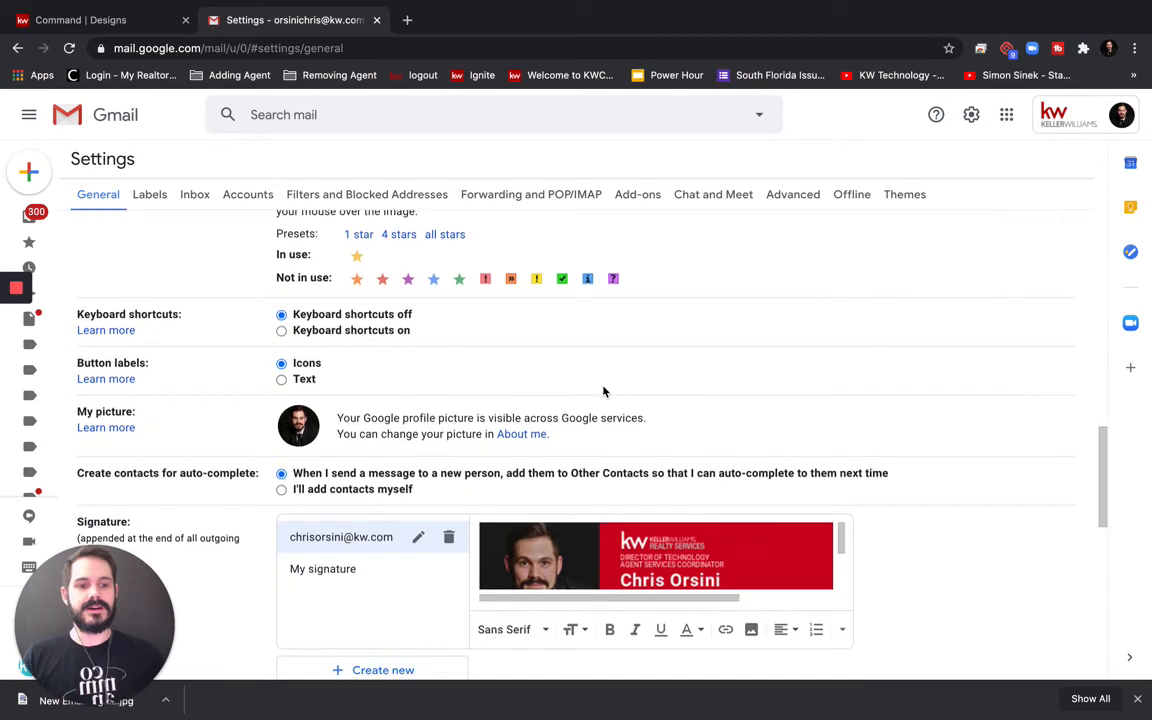
scroll(604, 391, "up", 1)
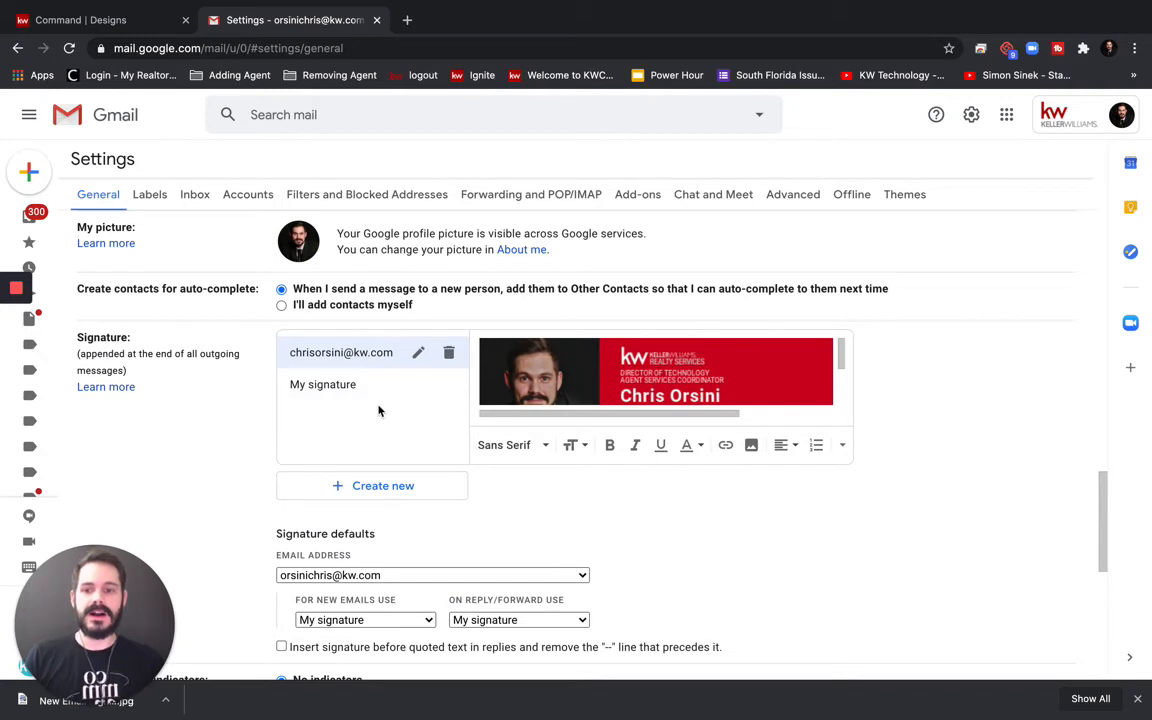
scroll(789, 387, "down", 2)
scroll(789, 387, "down", 1)
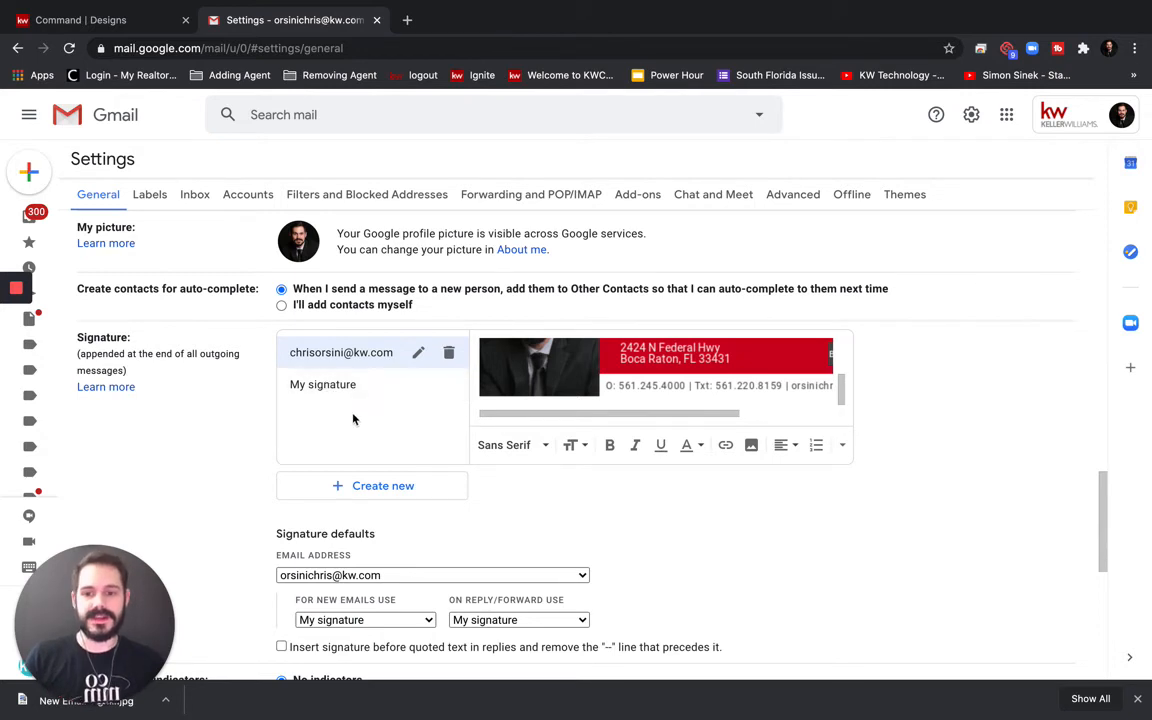
Preview the two existing signatures in turn, ending on My signature's red banner
left_click(321, 385)
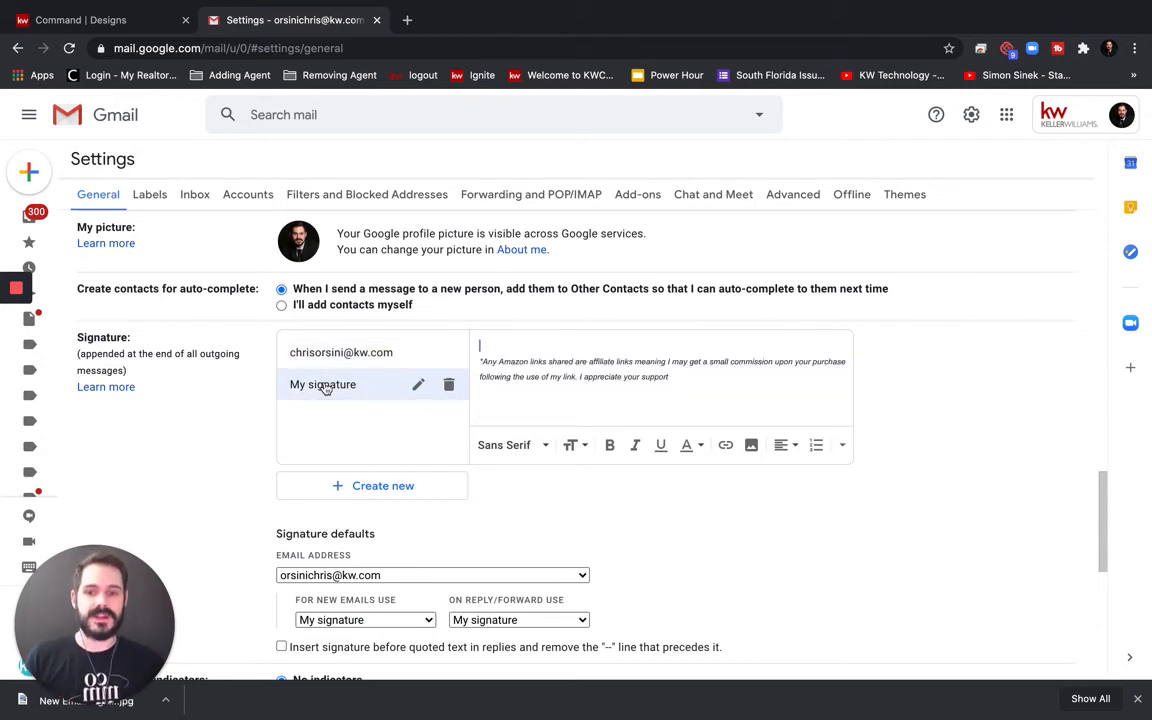
left_click(327, 355)
left_click(320, 384)
left_click(329, 356)
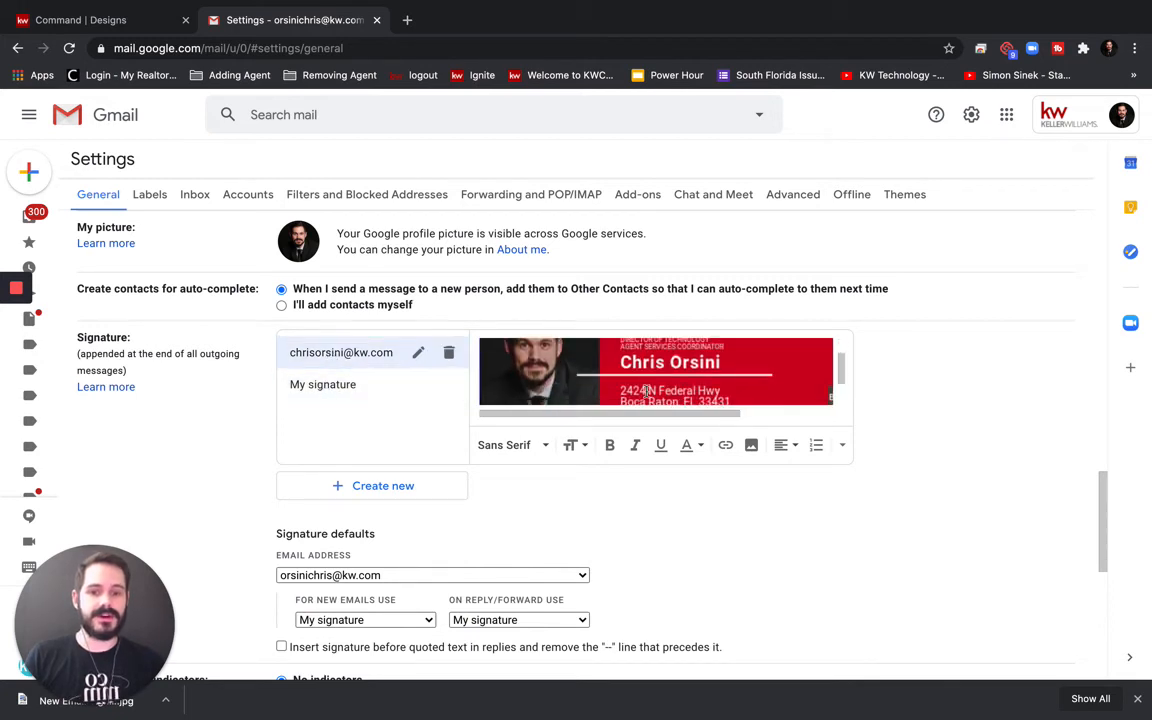
left_click(358, 386)
scroll(664, 377, "down", 1)
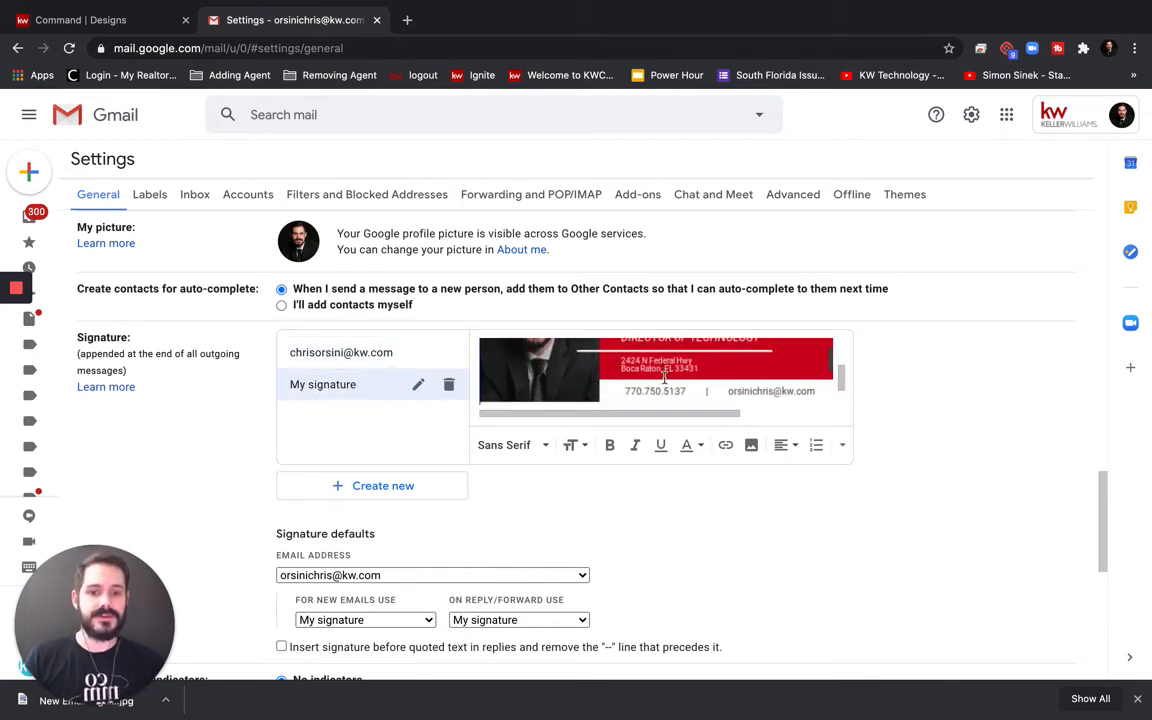
Create a new signature named 'Example Signature'
left_click(342, 485)
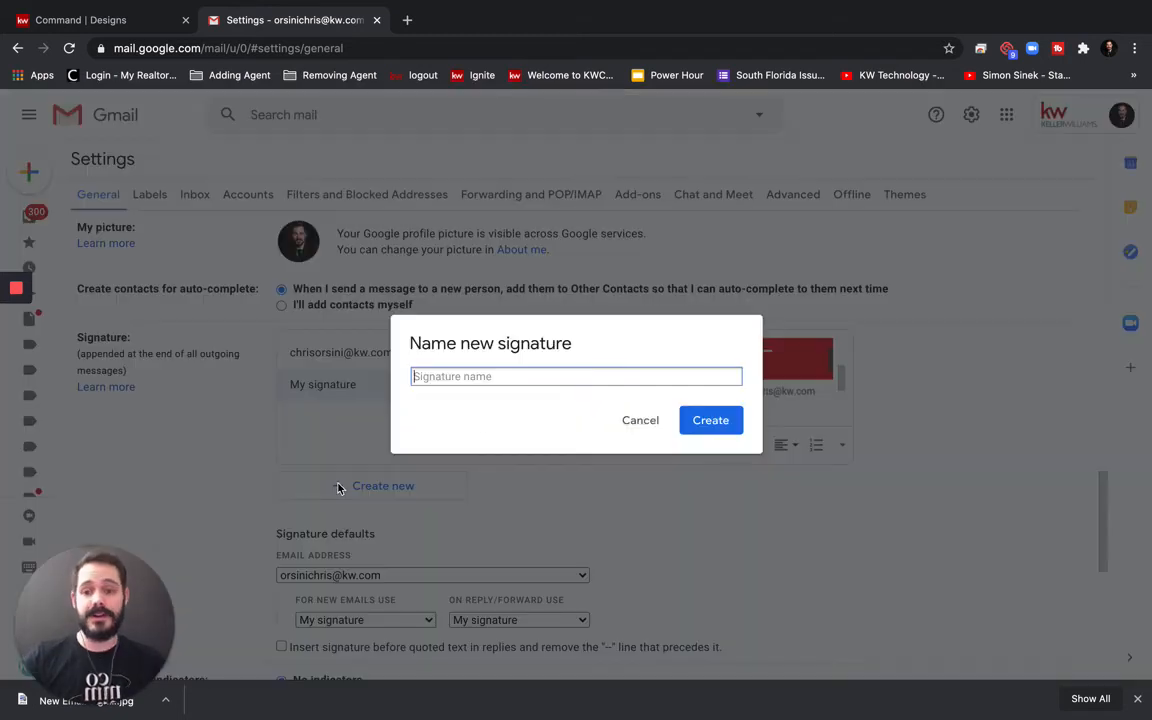
type("E")
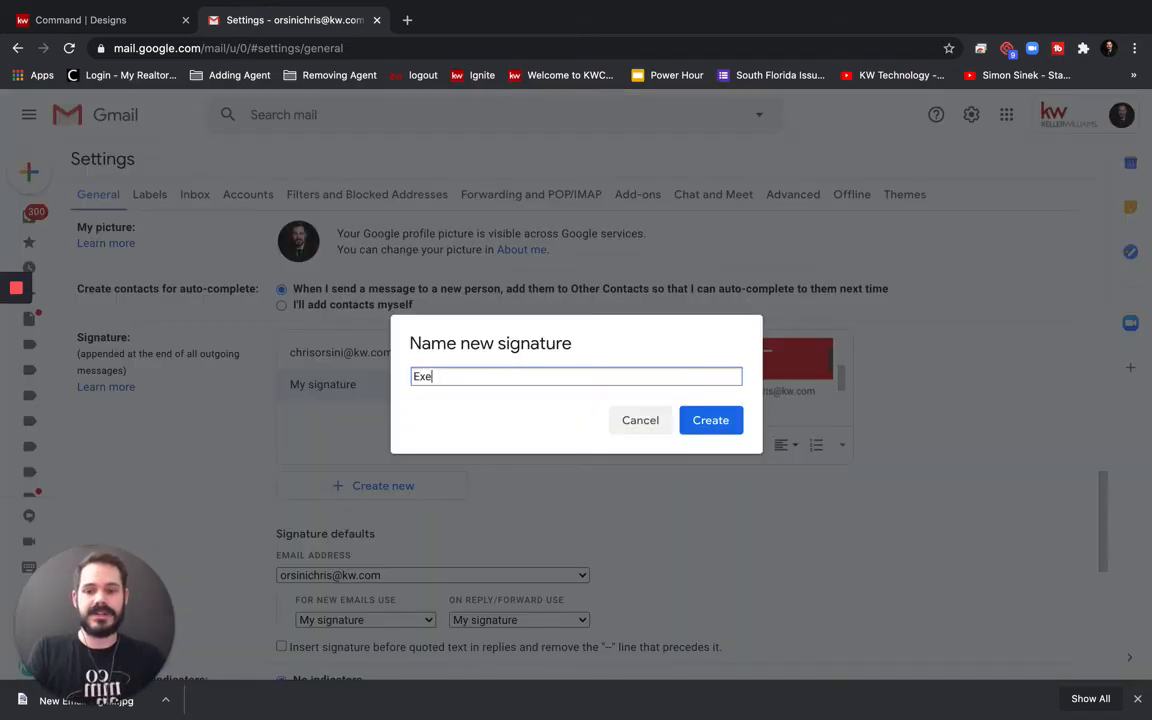
type("xamp")
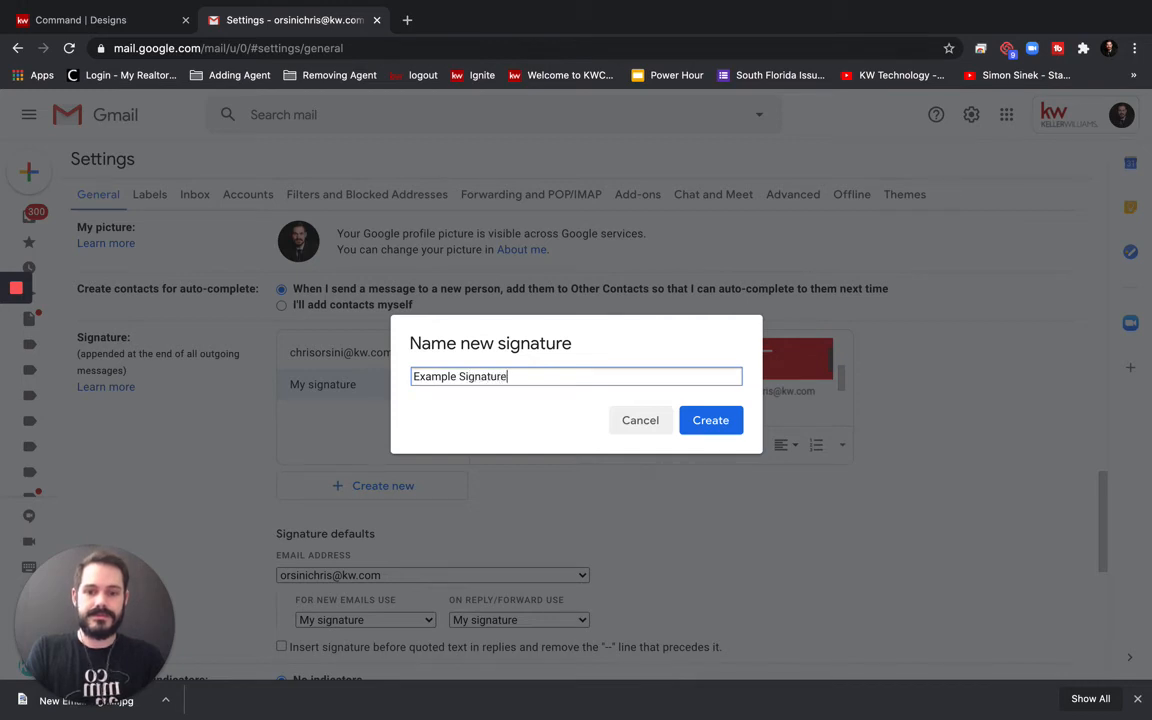
type("le Signature")
key("Return")
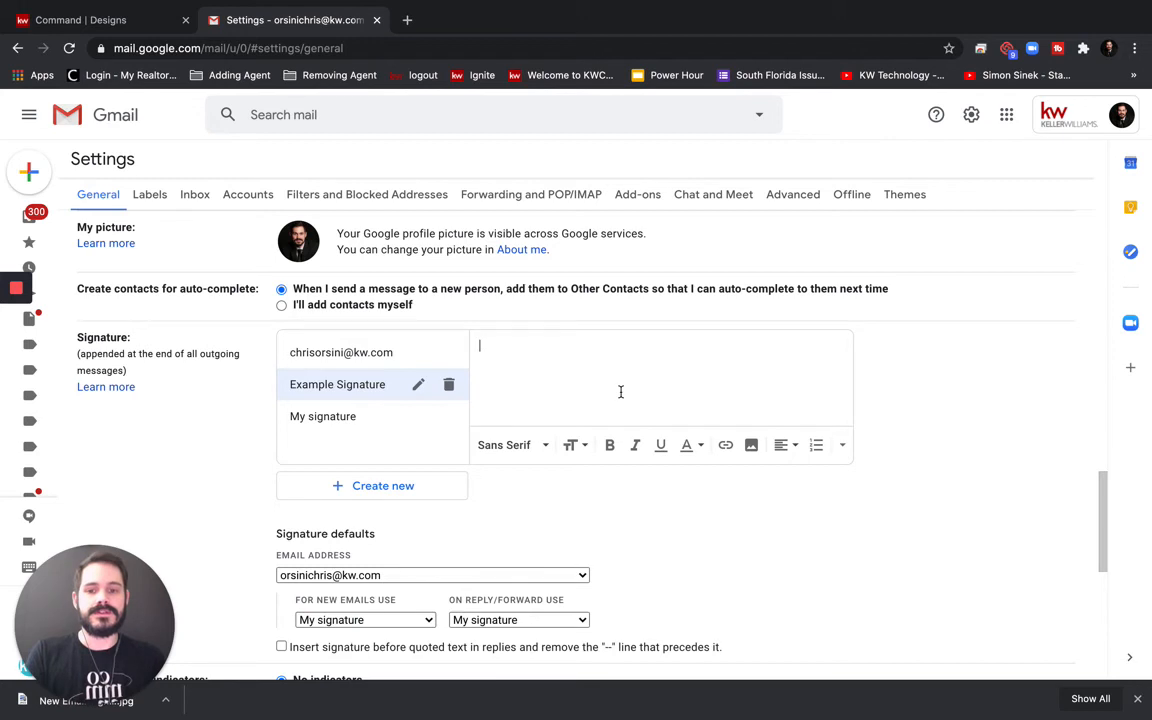
Upload the downloaded 'New Email Signature' JPEG into the new signature as an image
left_click(752, 447)
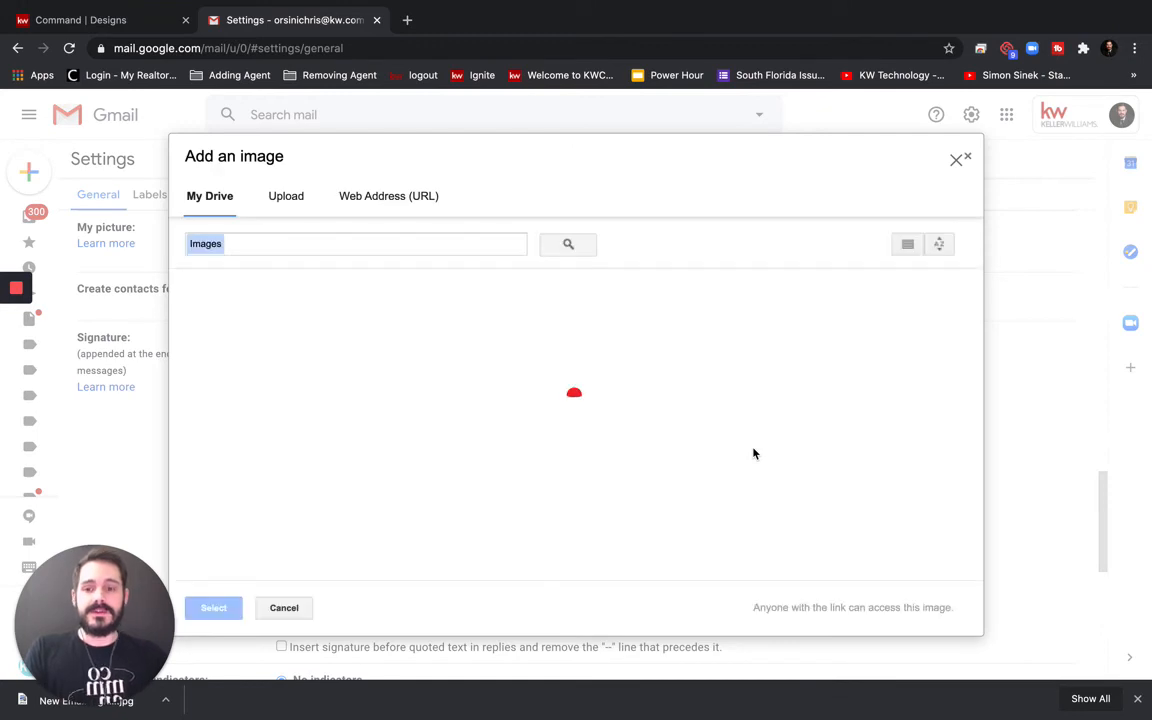
scroll(555, 460, "down", 1)
scroll(548, 450, "up", 1)
left_click(398, 195)
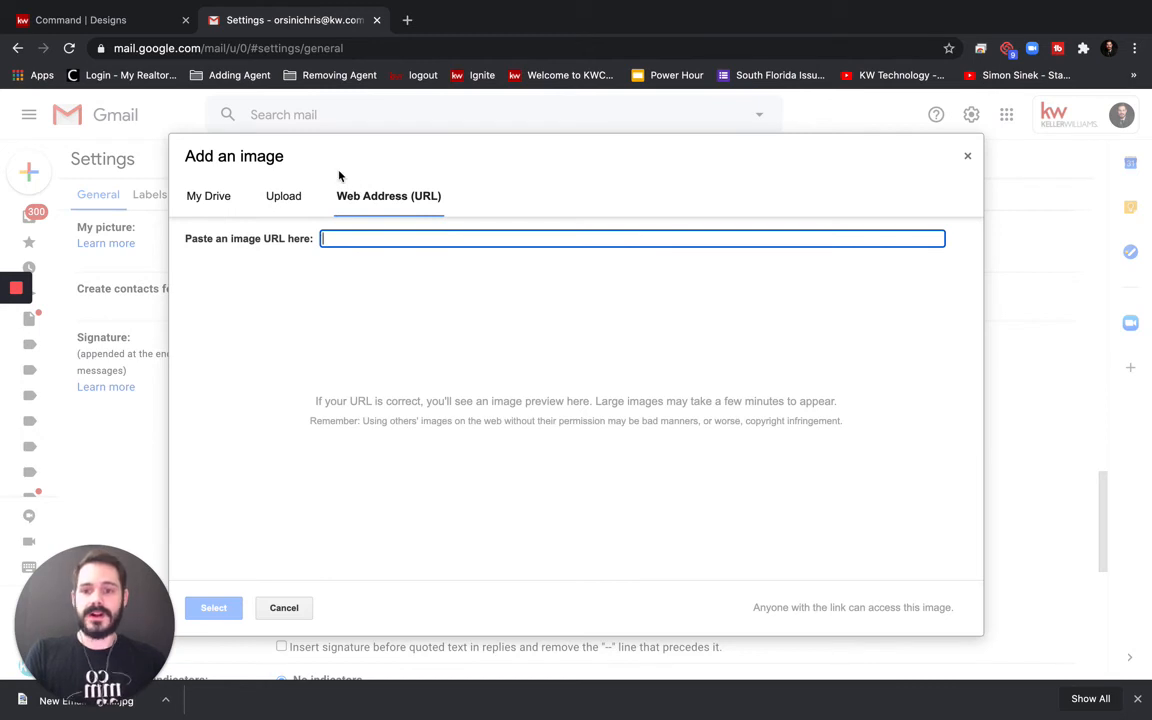
left_click(284, 197)
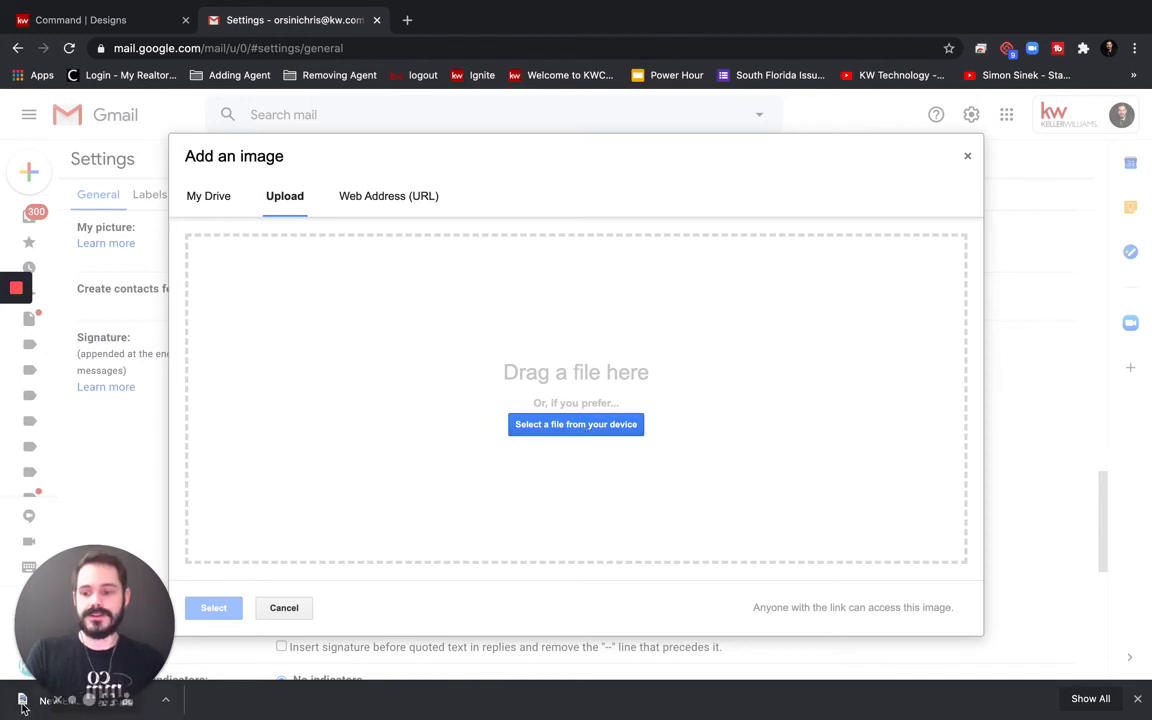
left_click_drag(22, 708, 41, 262)
left_click_drag(22, 697, 540, 364)
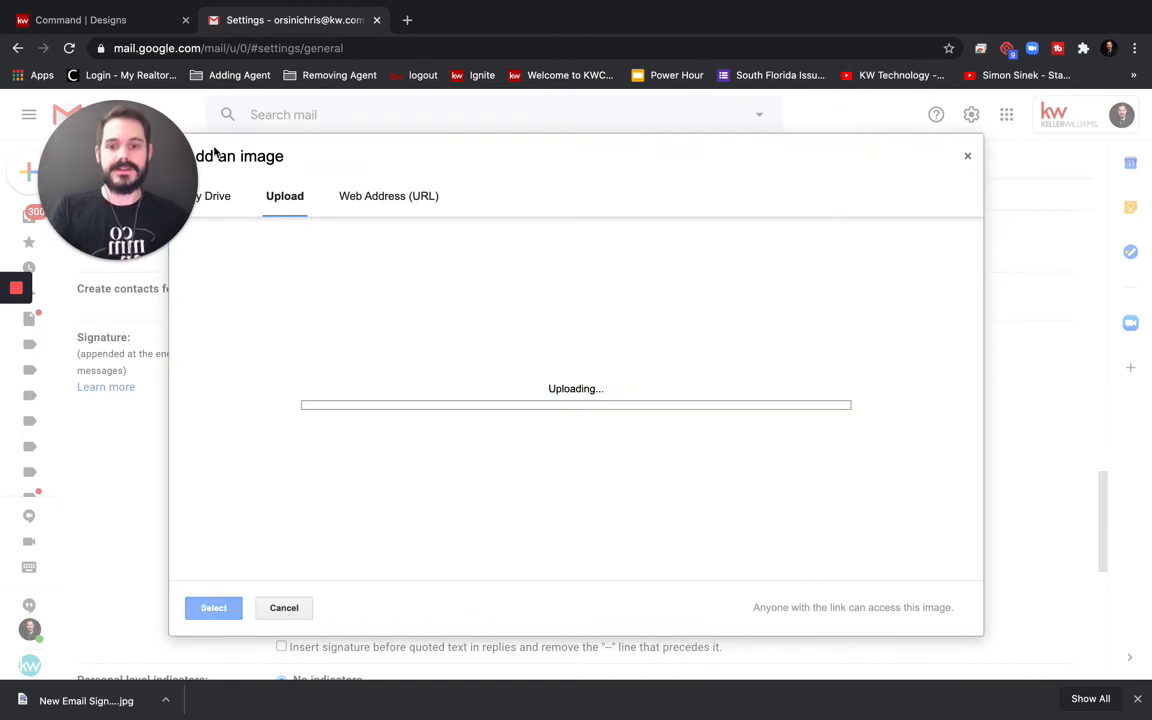
mouse_move(77, 159)
left_mouse_down()
mouse_move(82, 330)
mouse_move(55, 480)
mouse_move(55, 605)
left_mouse_up()
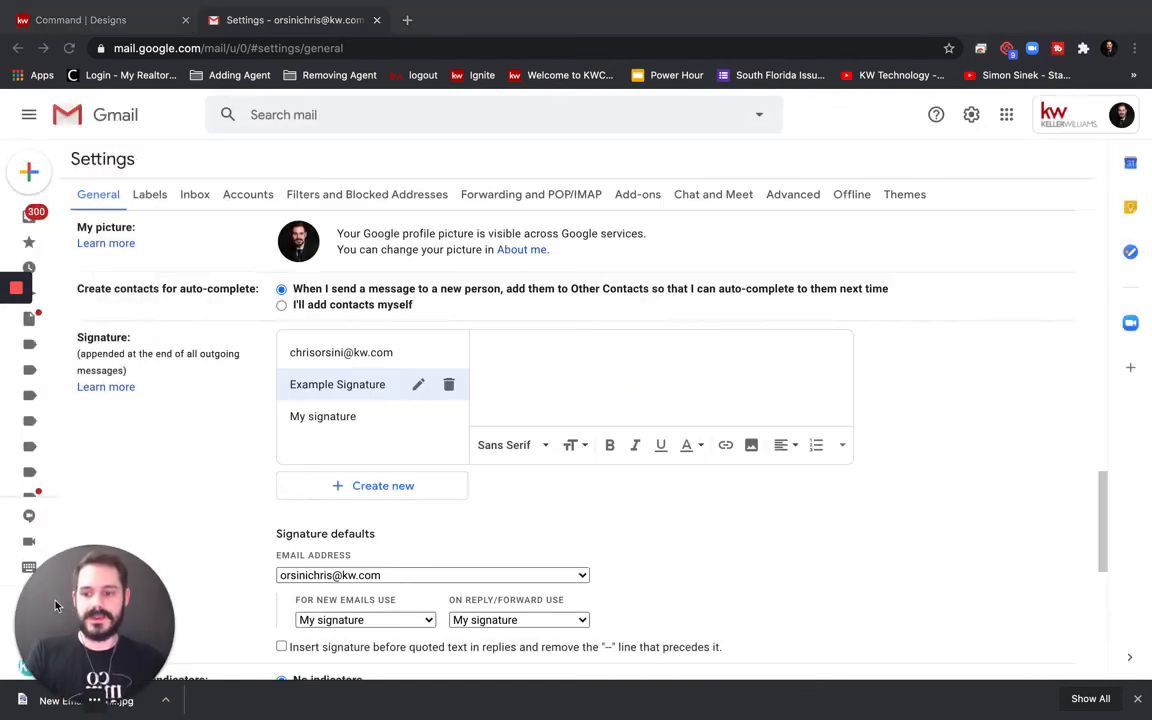
Review the size options for the inserted signature image, then dismiss them
scroll(674, 375, "down", 1)
scroll(674, 375, "down", 2)
scroll(674, 375, "up", 3)
scroll(674, 375, "down", 3)
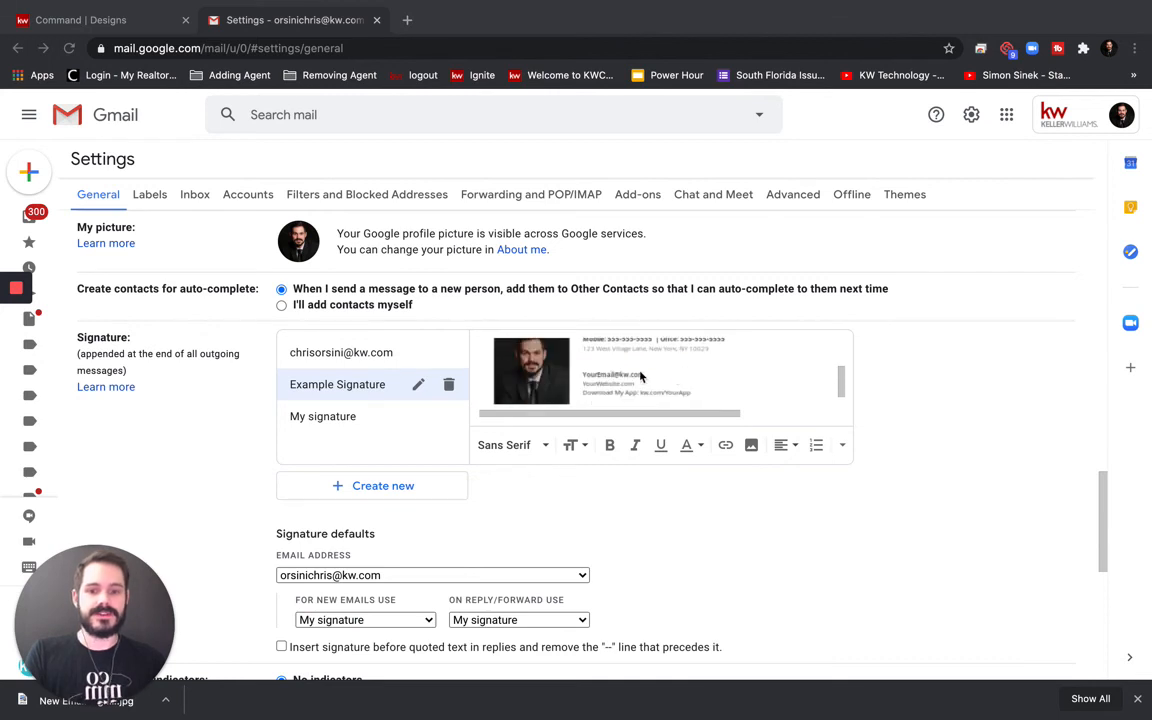
left_click(624, 370)
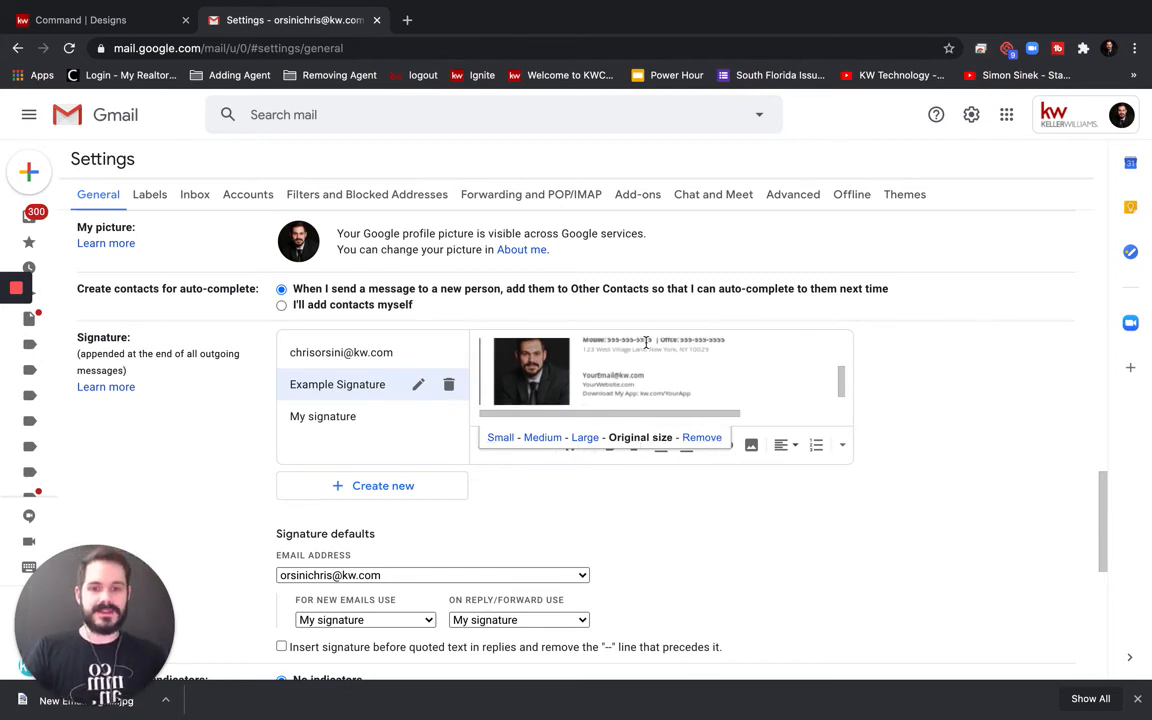
scroll(644, 340, "down", 2)
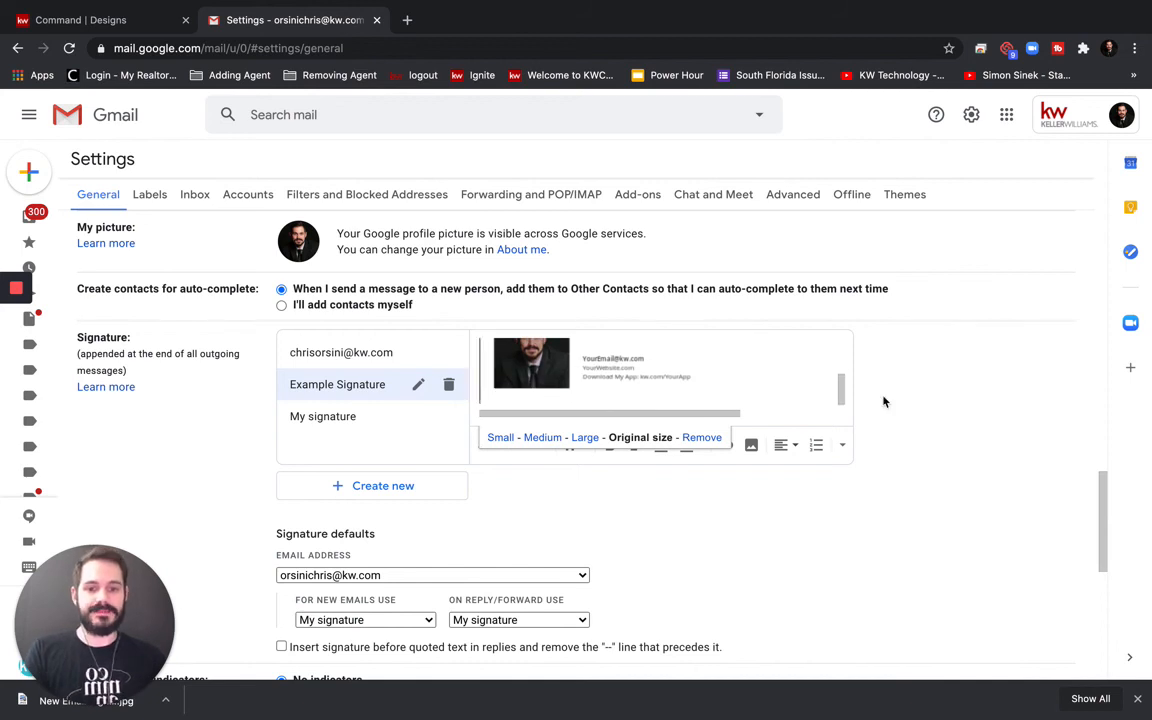
left_click(954, 461)
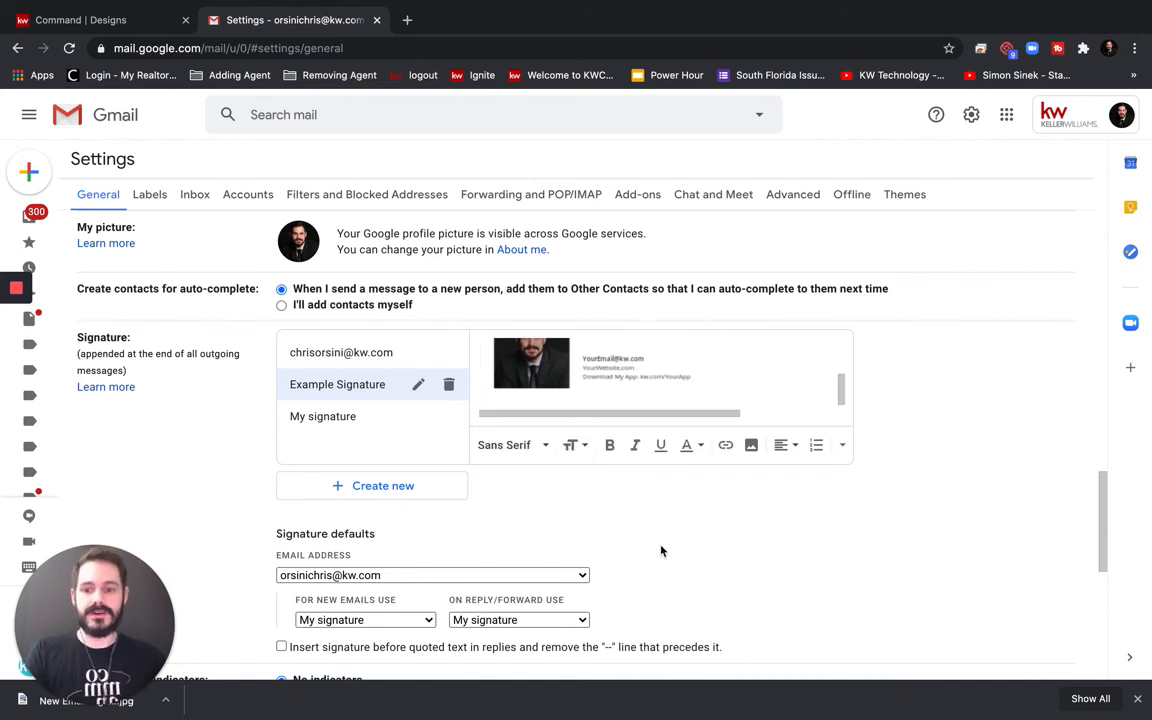
scroll(660, 550, "down", 2)
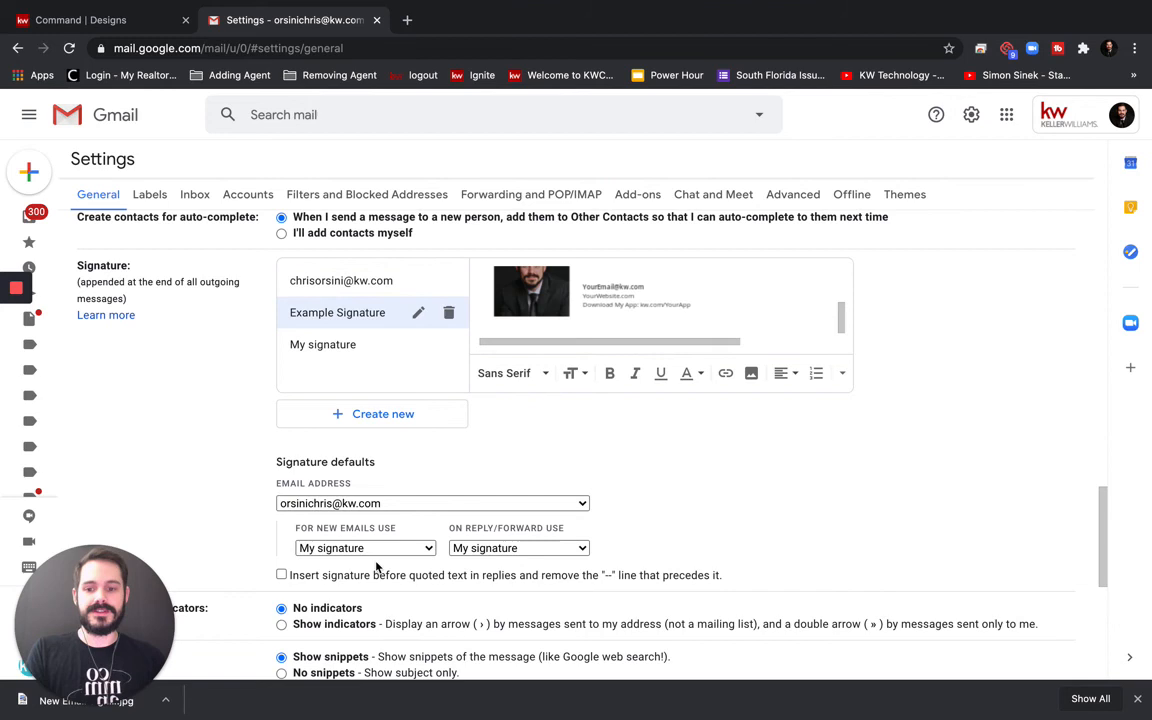
Set Example Signature as the default for new emails and replies/forwards, then save changes
left_click(410, 548)
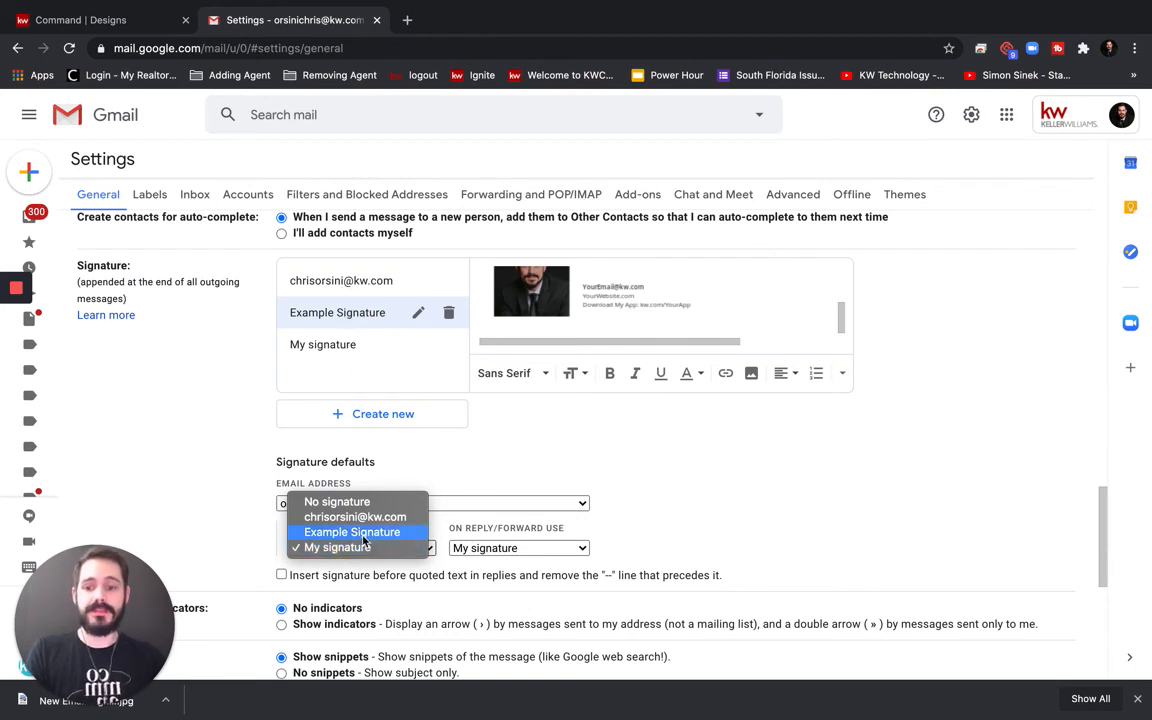
left_click(360, 533)
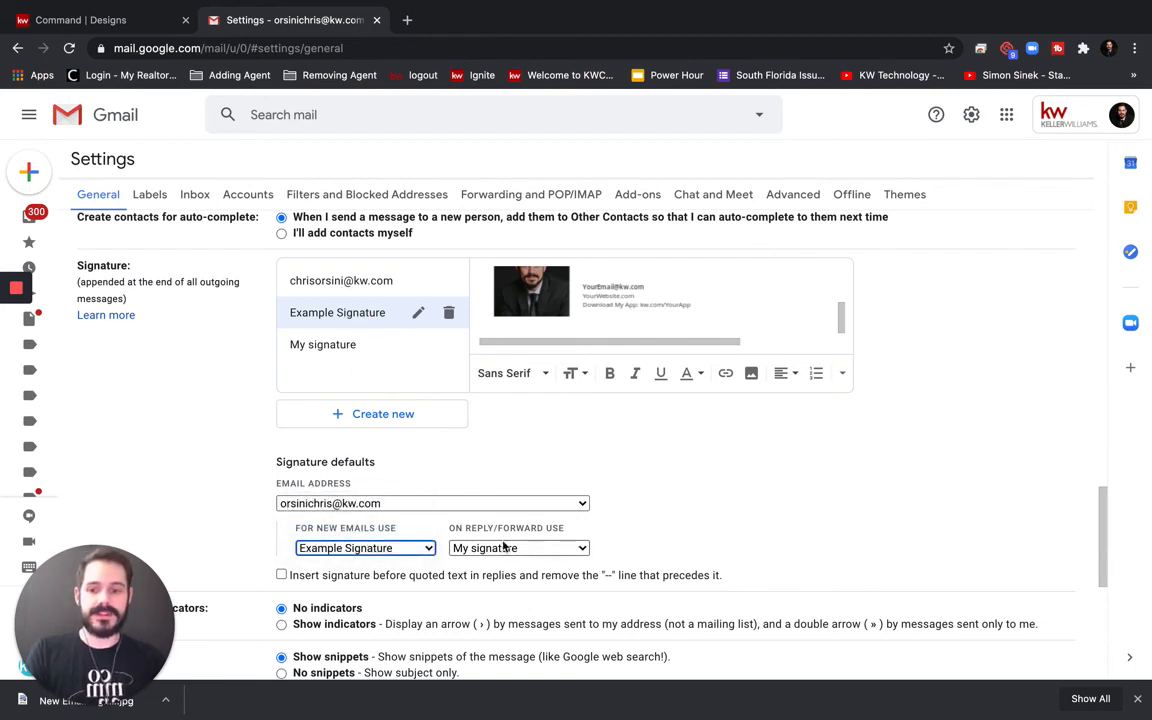
left_click(502, 548)
left_click(557, 538)
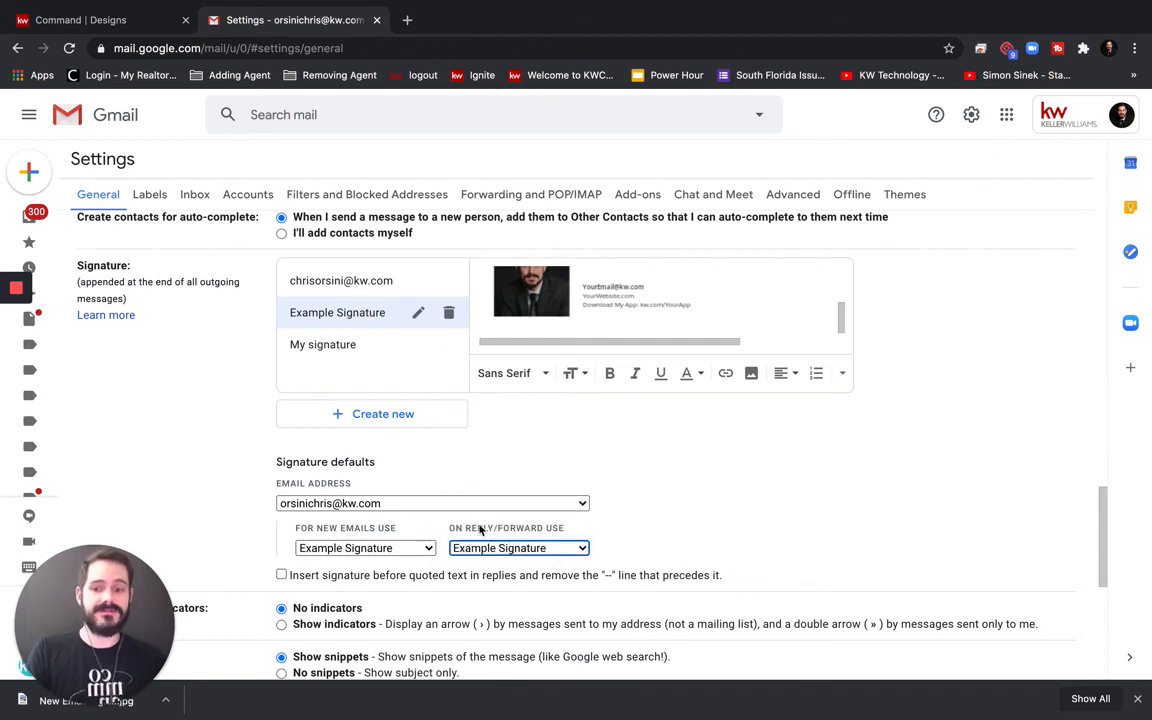
scroll(694, 560, "down", 5)
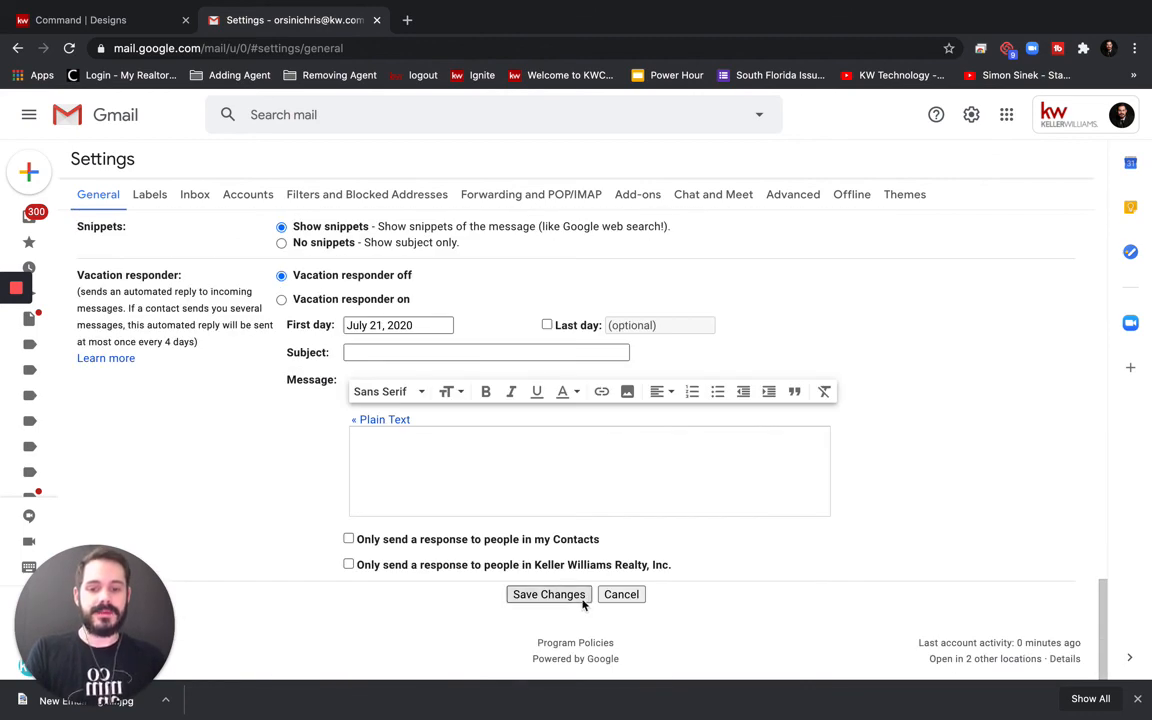
left_click(581, 599)
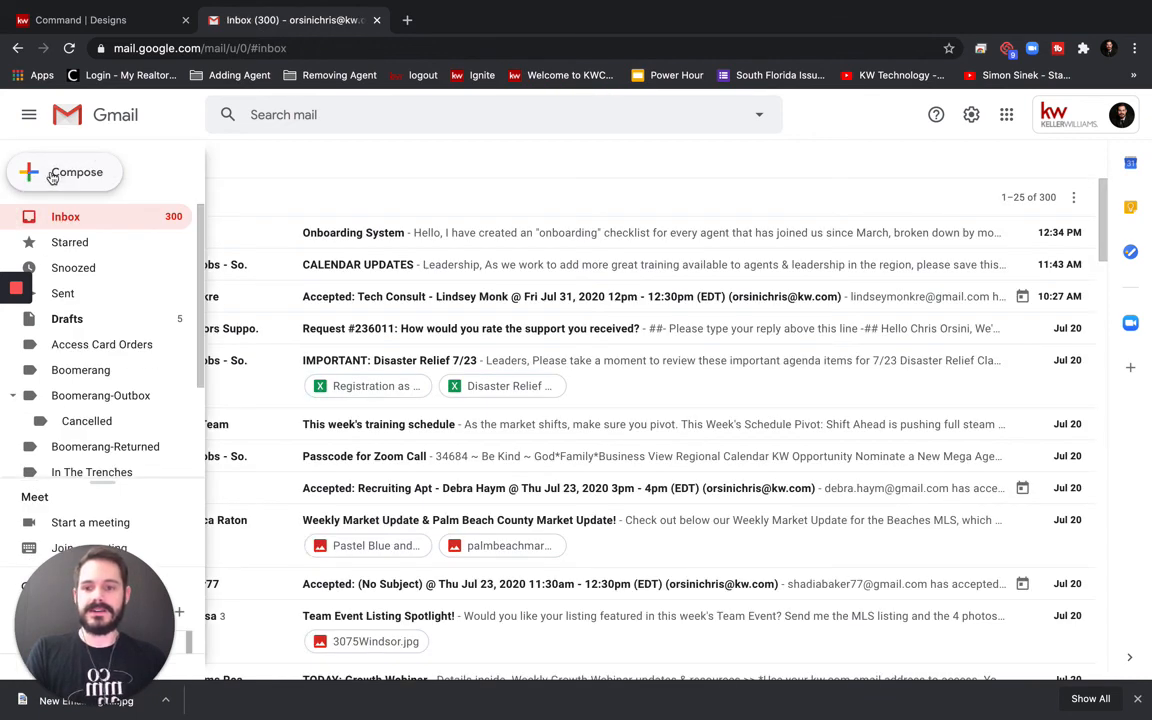
Compose a new message to confirm the Director of Technology signature banner, then return to all settings
left_click(52, 176)
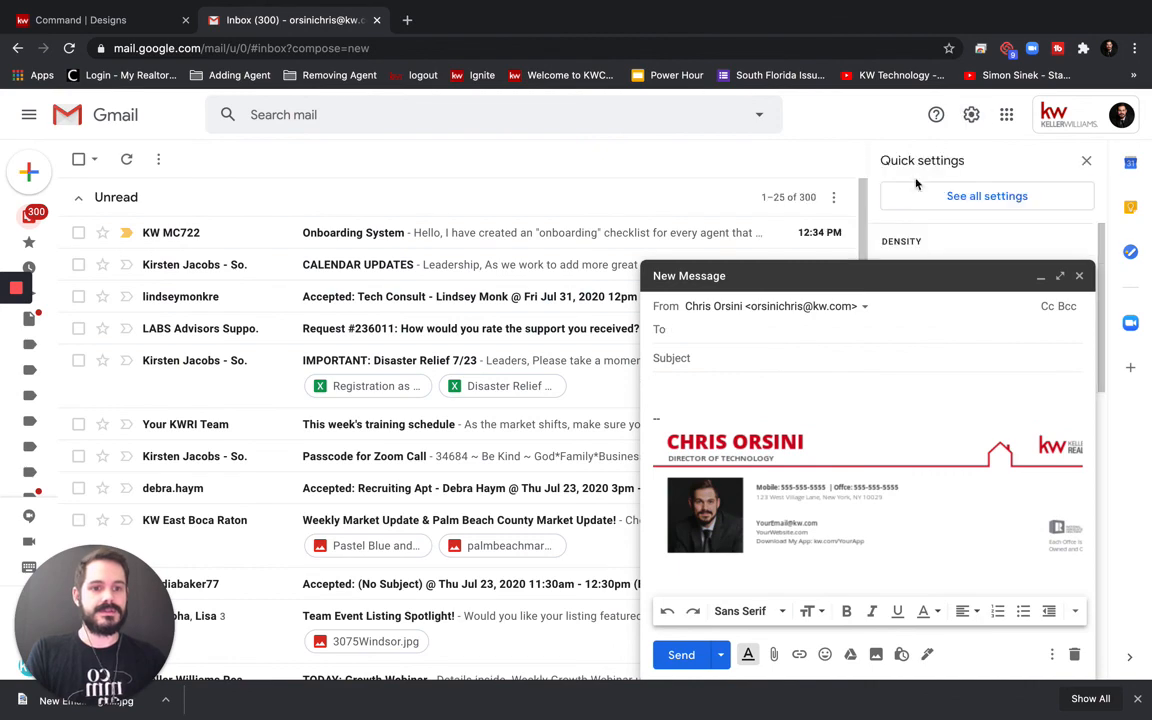
left_click(941, 197)
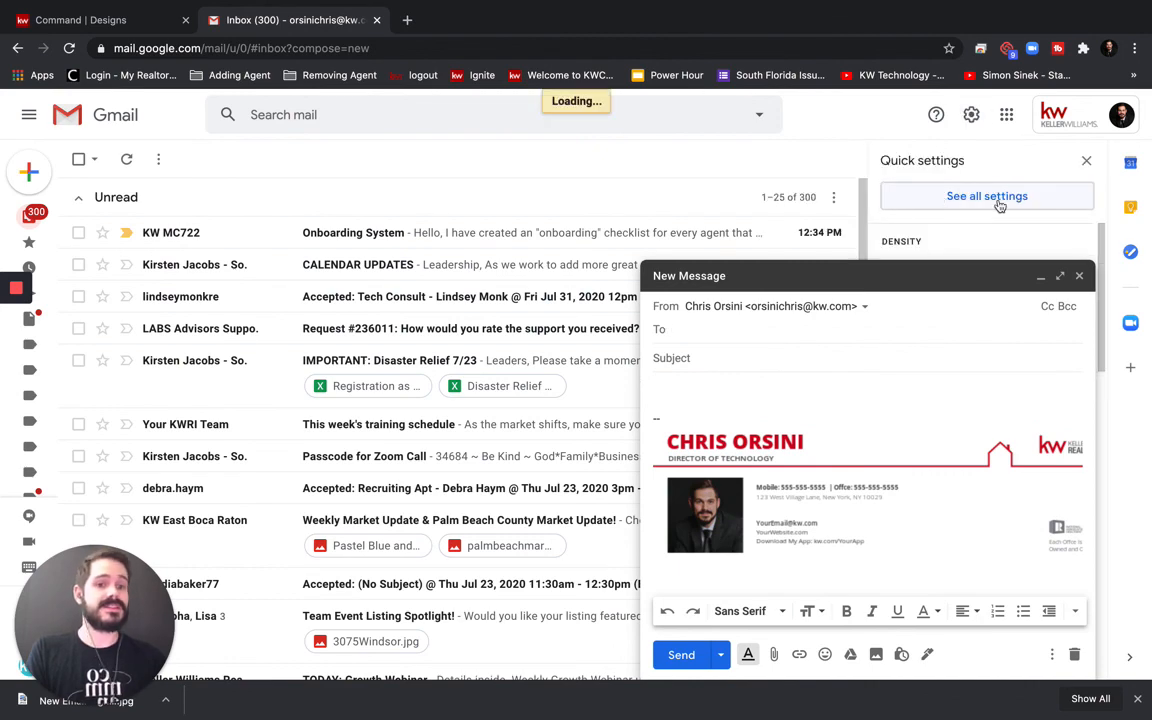